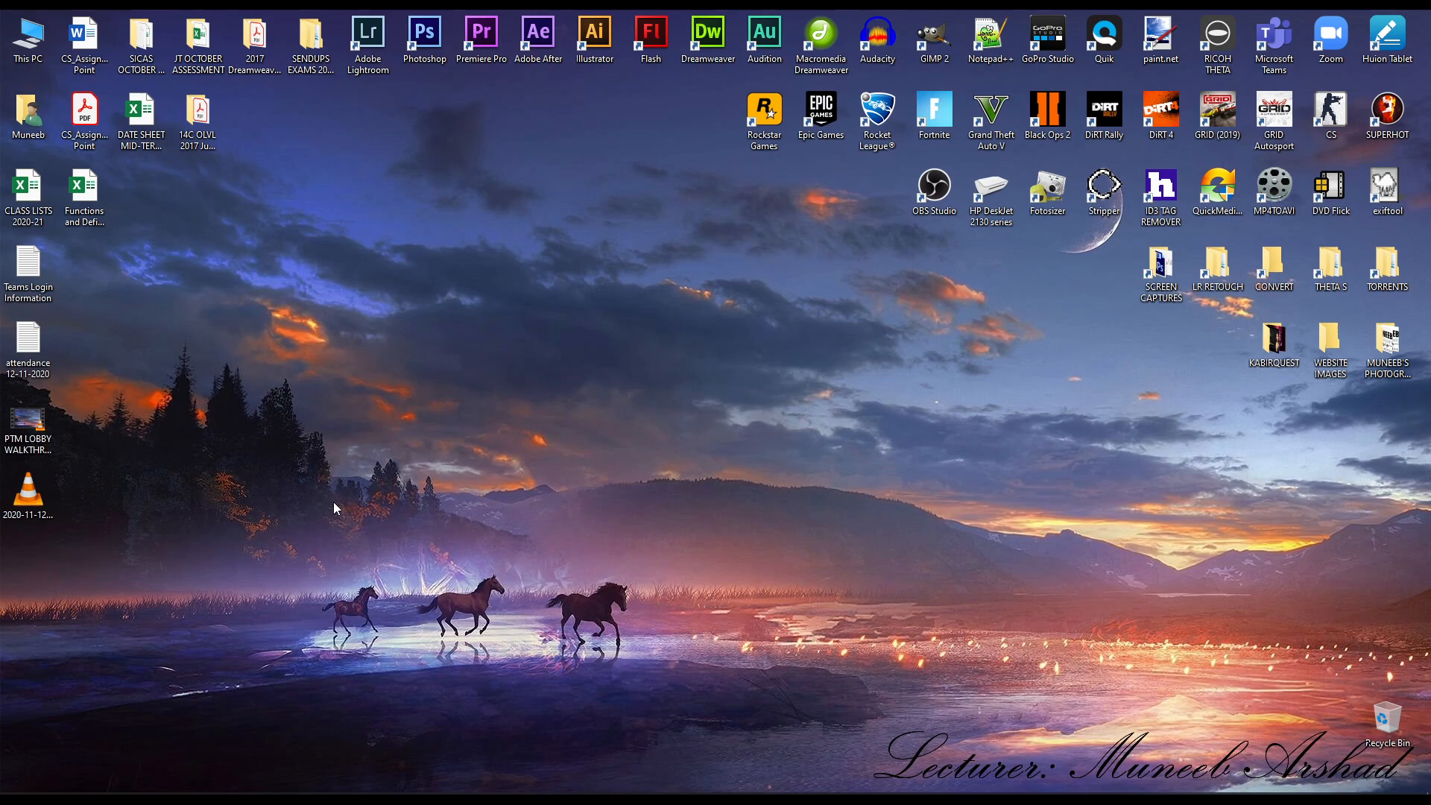
Open the Functions and Definitions workbook from the desktop and maximize its window.
left_click(83, 209)
double_click(83, 209)
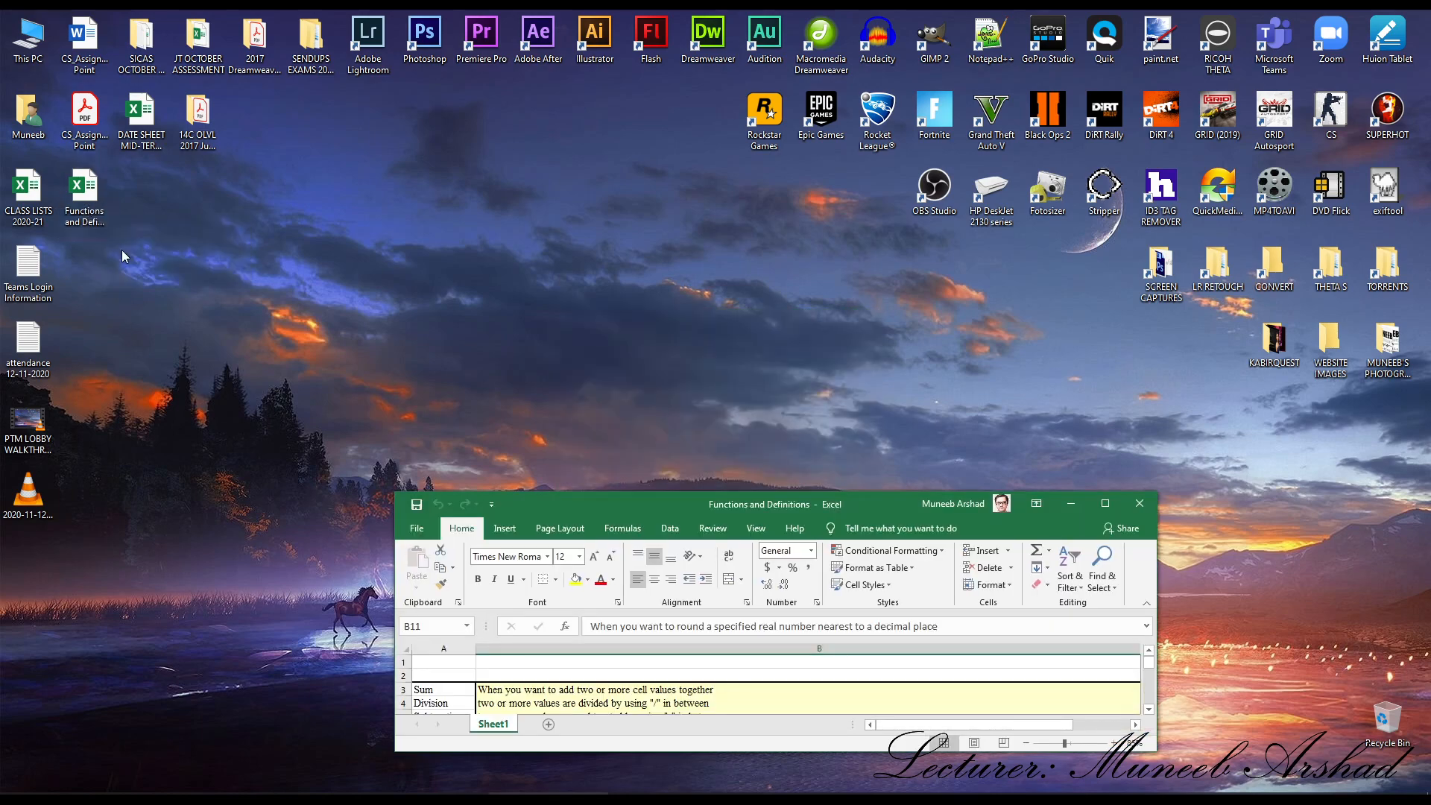
left_click(1109, 503)
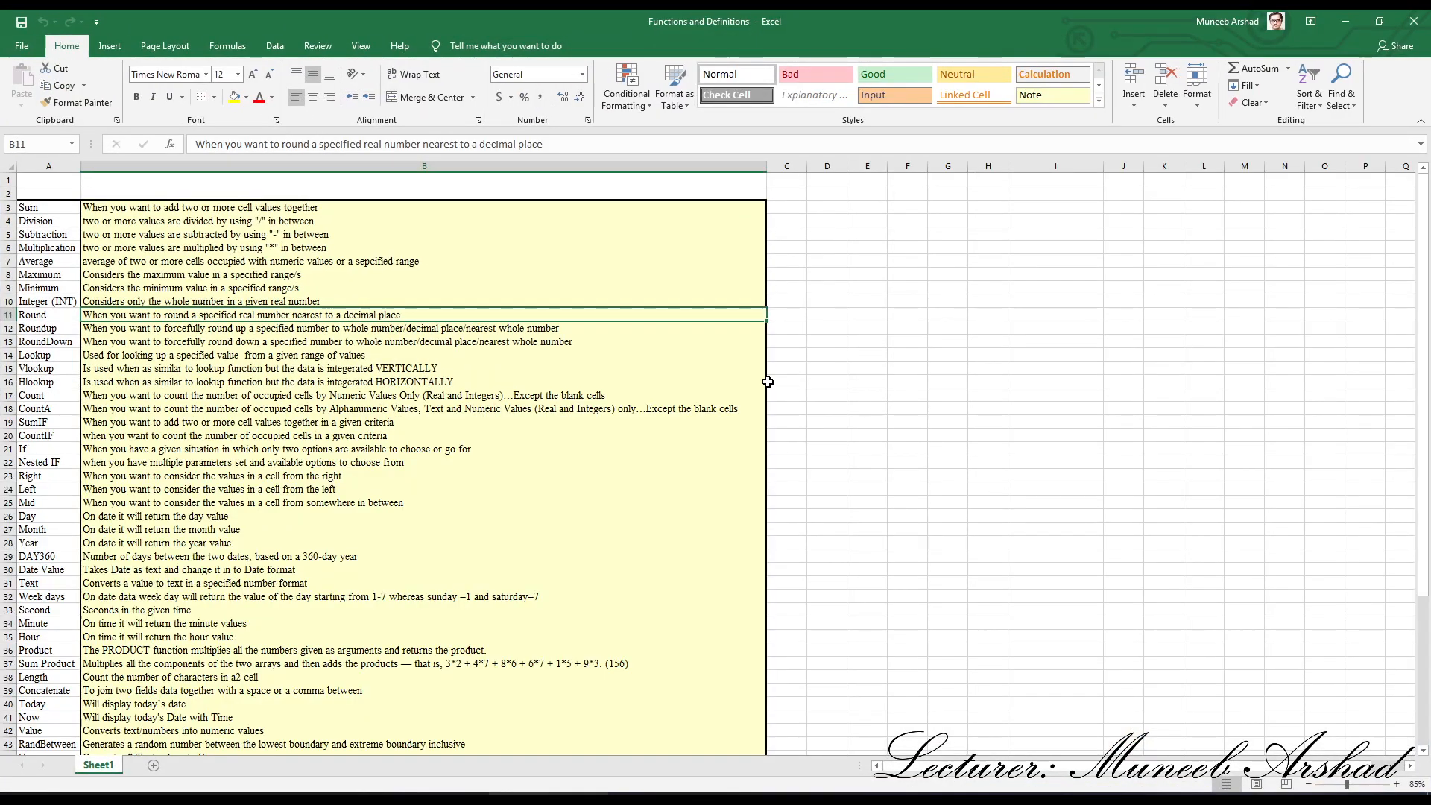
Examine the Average, Maximum and Minimum entries in the Sheet1 list of functions and definitions.
scroll(158, 316, "up", 6, "ctrl")
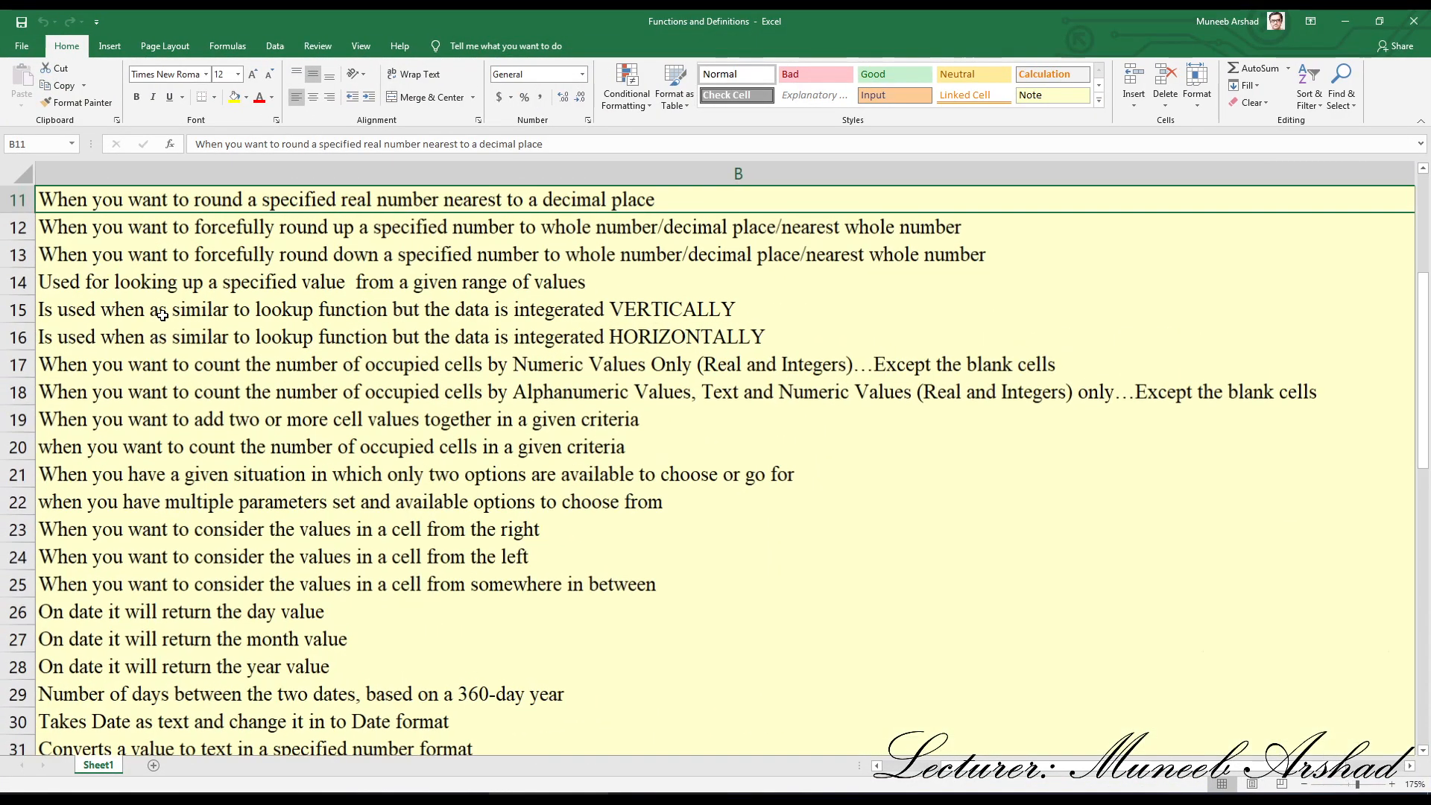
left_click(877, 766)
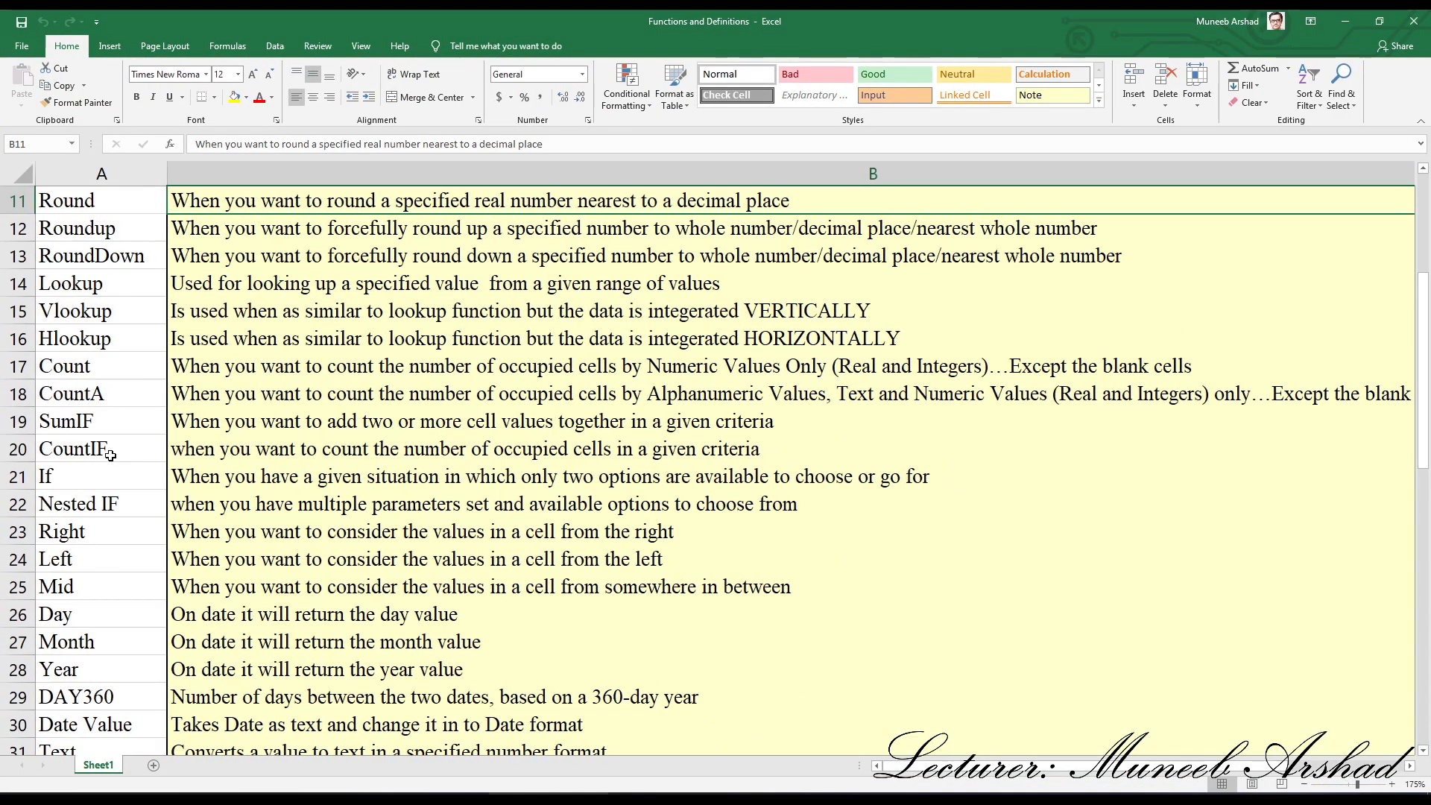
scroll(127, 452, "up", 3)
scroll(133, 451, "up", 1)
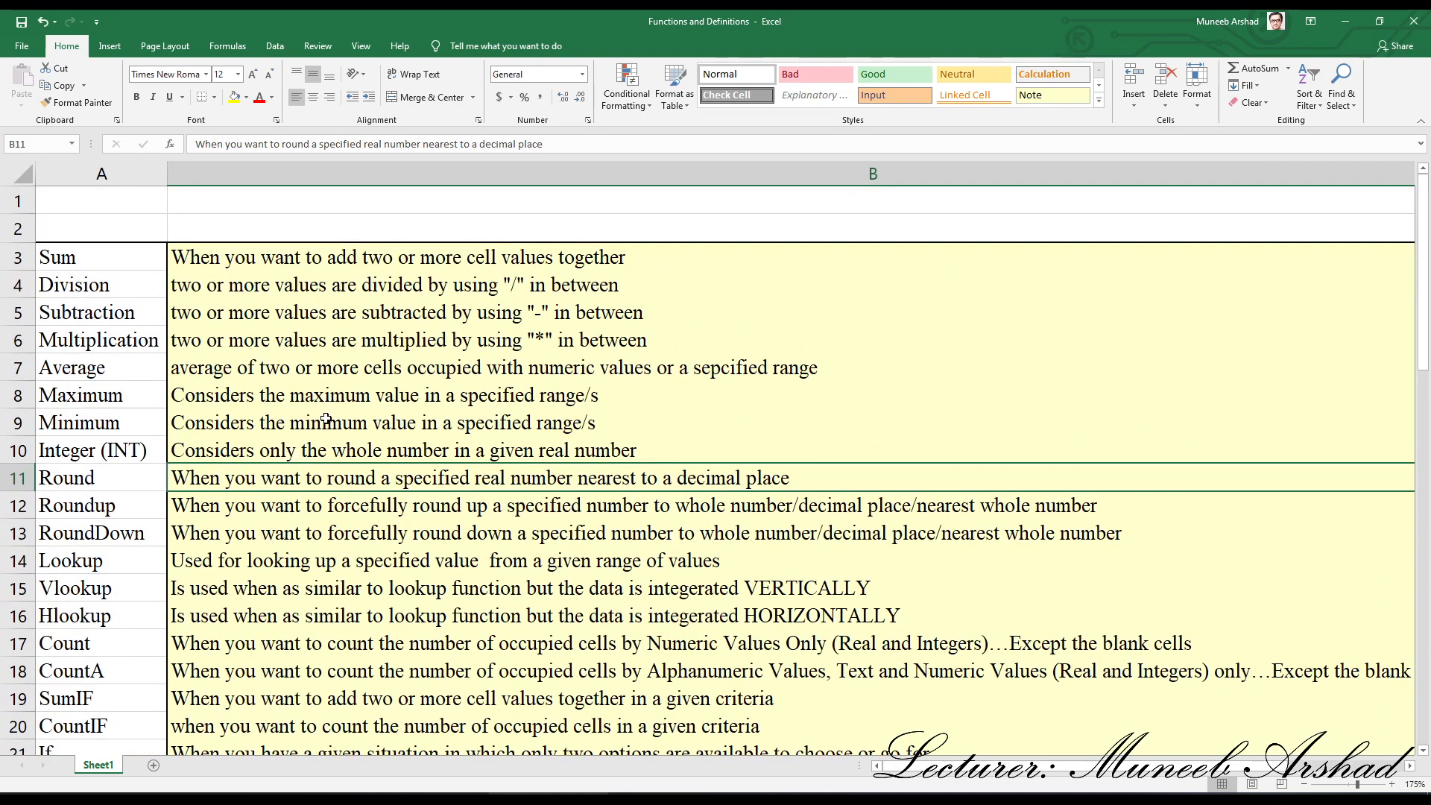
left_click(74, 367)
left_click(71, 399)
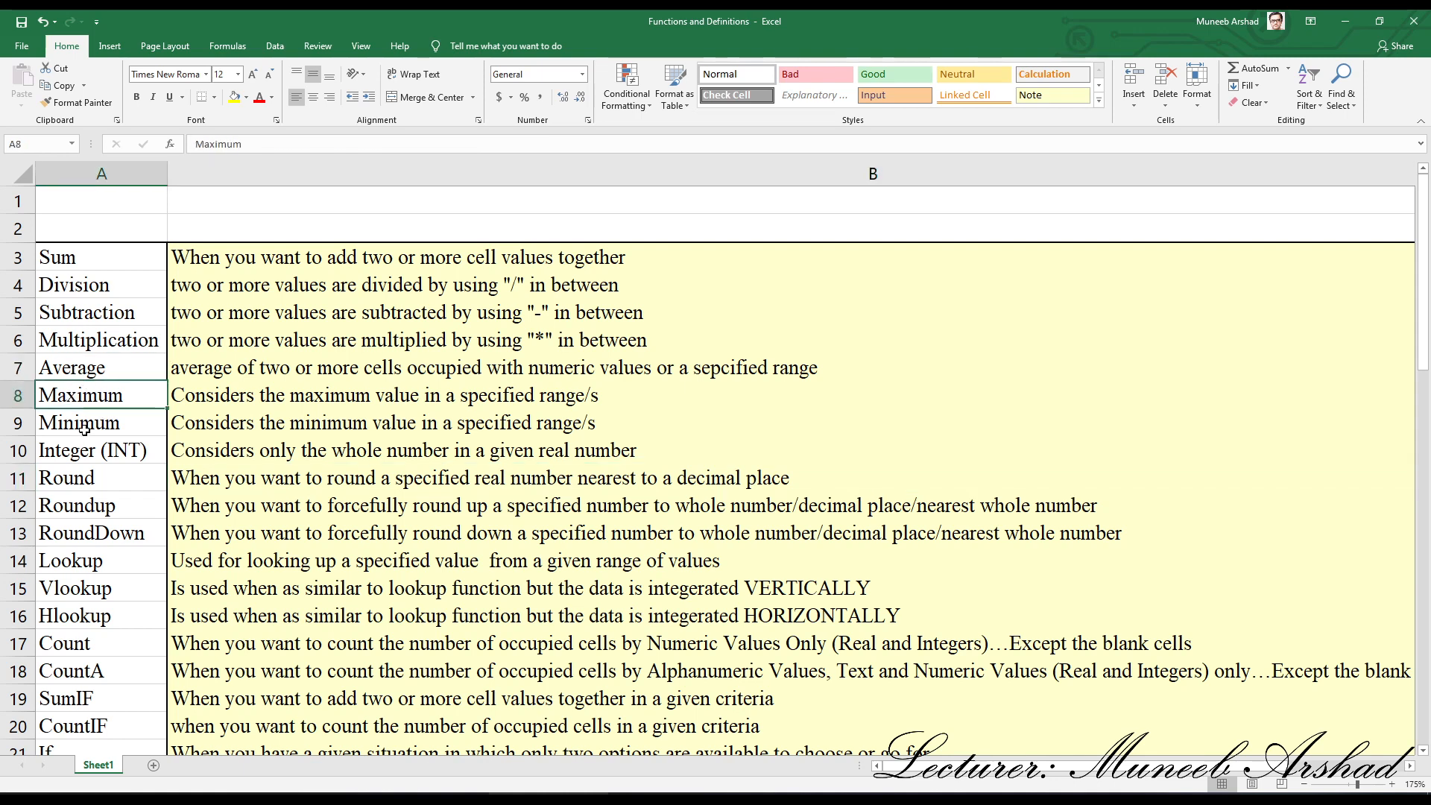
left_click(84, 430)
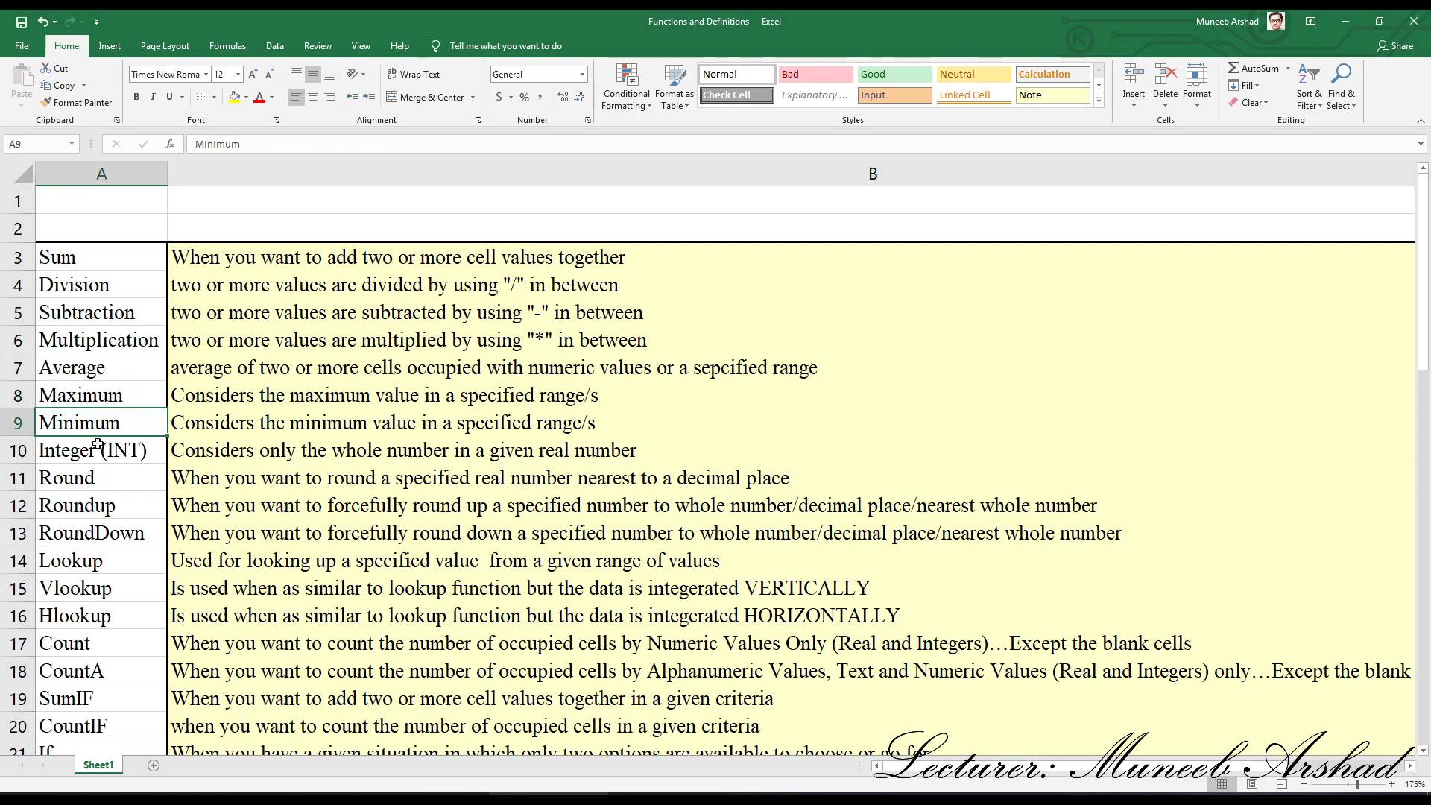
Add a new blank worksheet after Sheet1 and enlarge its view for the demonstration.
left_click(152, 767)
scroll(250, 340, "up", 7, "ctrl")
scroll(250, 336, "up", 4, "ctrl")
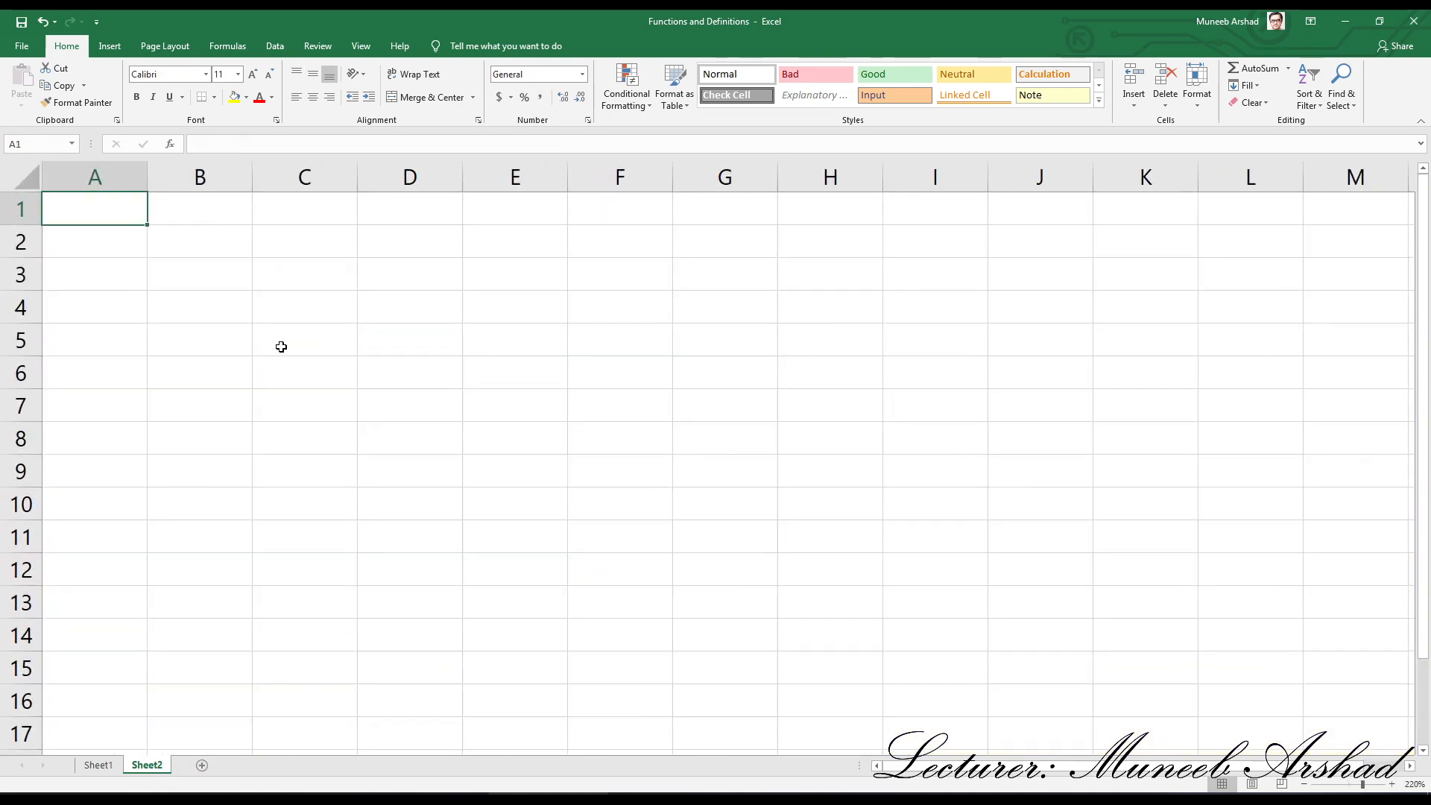
Enter the numbers 1, 2, 3, 4 and 5 down cells B3 to B7 of the new sheet.
left_click(276, 299)
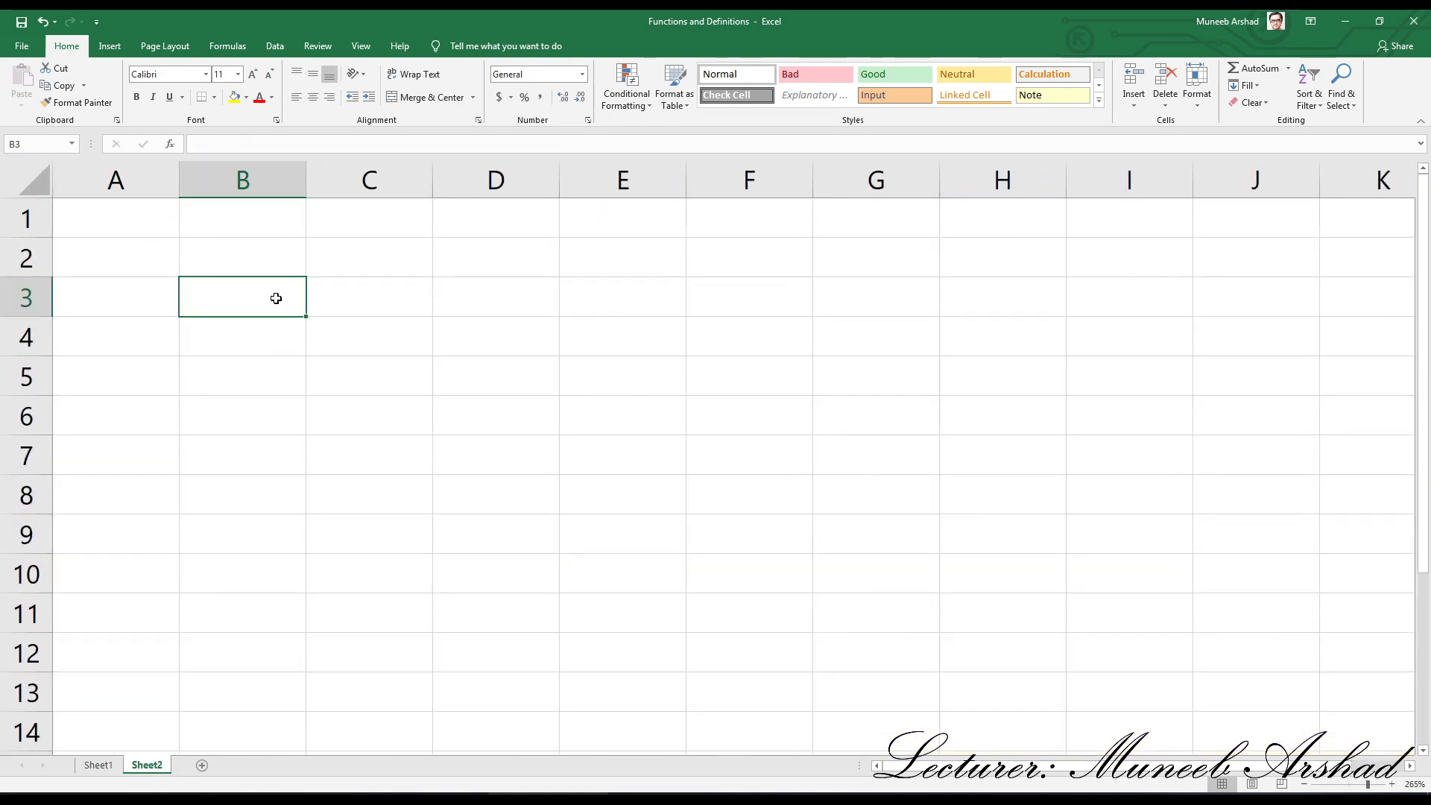
type("1")
key("Return")
type("2")
key("Return")
type("3")
key("Return")
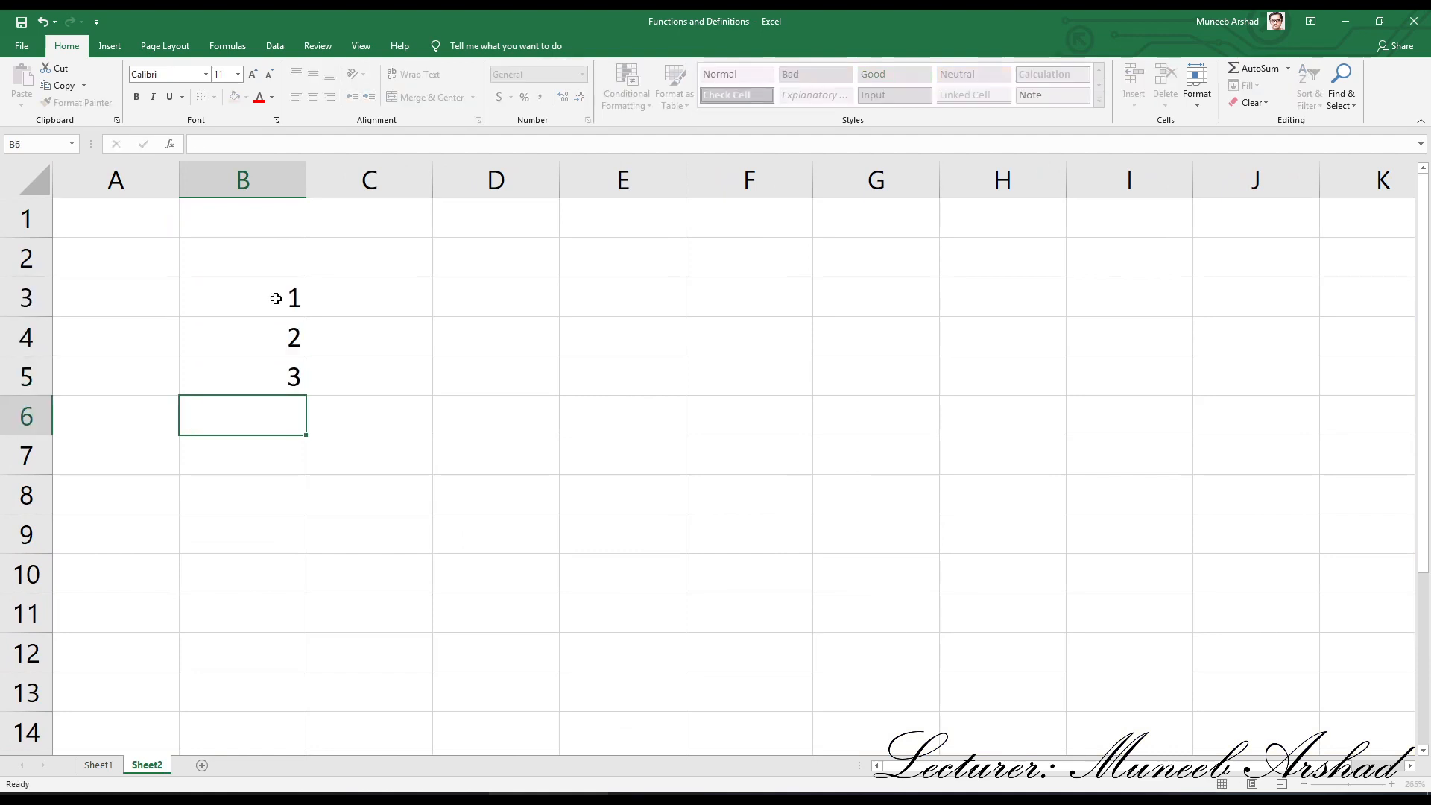
type("4")
key("Return")
type("5")
key("Return")
Average the five numbers in cell E3 with individual cell references, using =AVERAGE(B3,B4,B5,B6,B7).
key("Right")
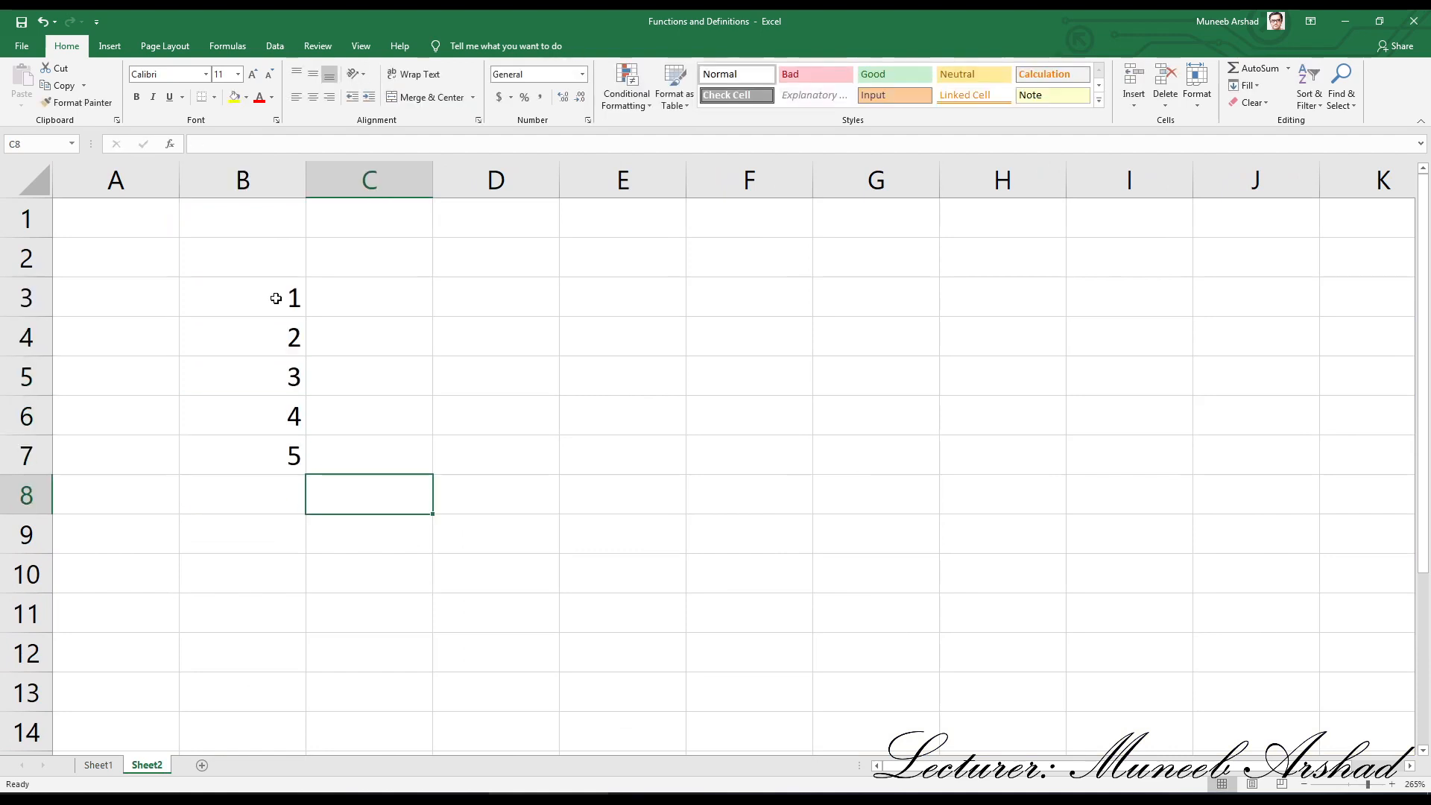
key("Right")
key("Up")
key("Up")
key("Up")
key("Up")
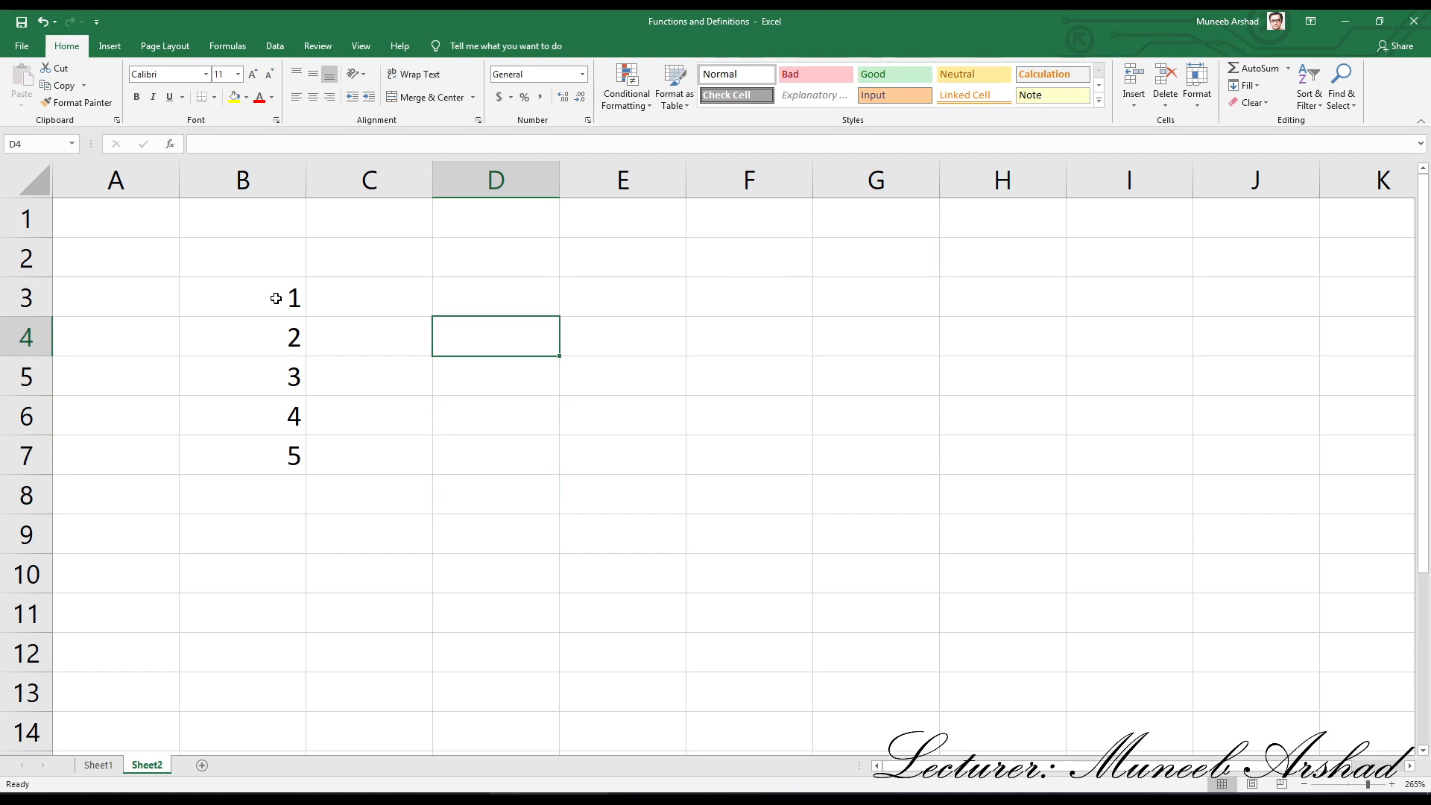
key("Up")
key("Right")
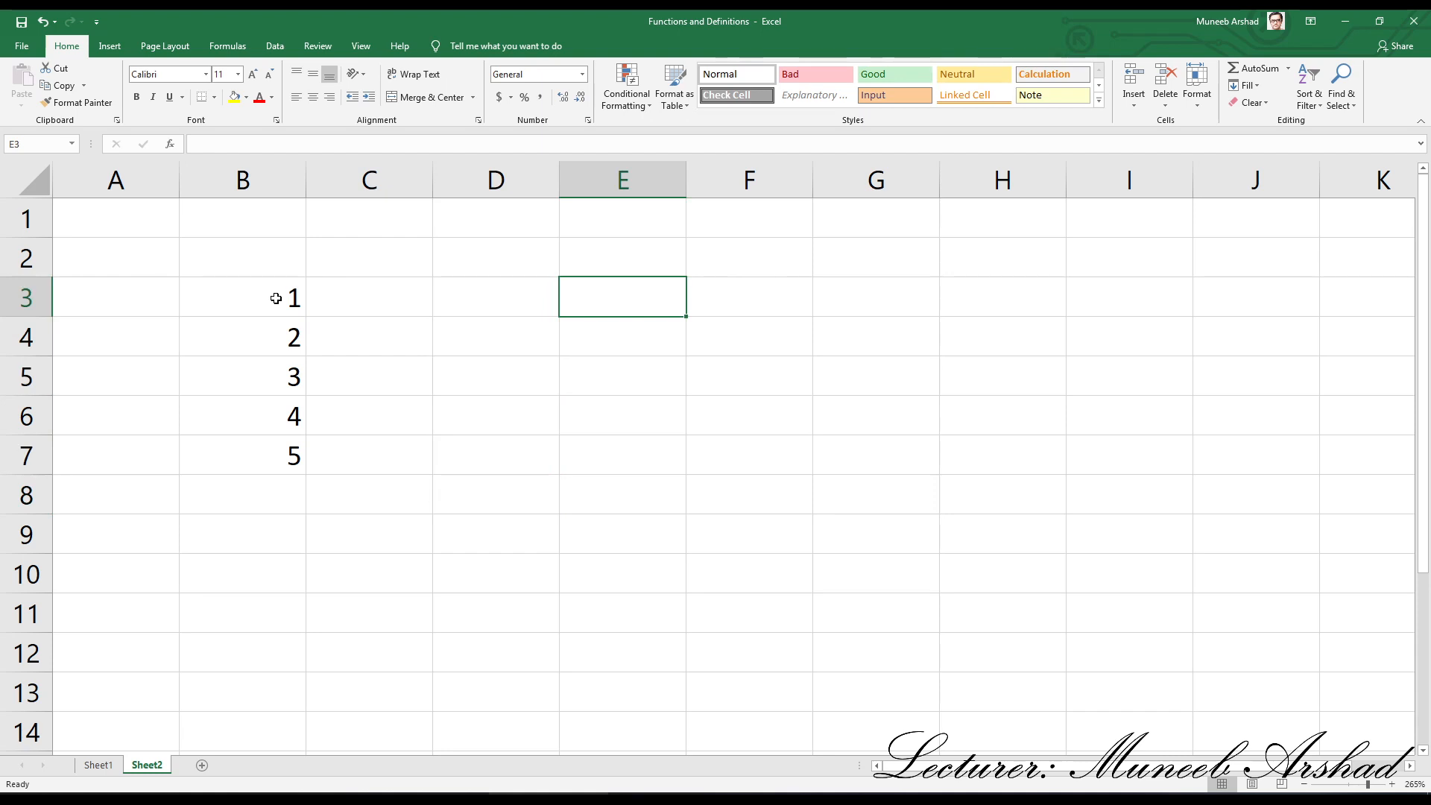
type("=")
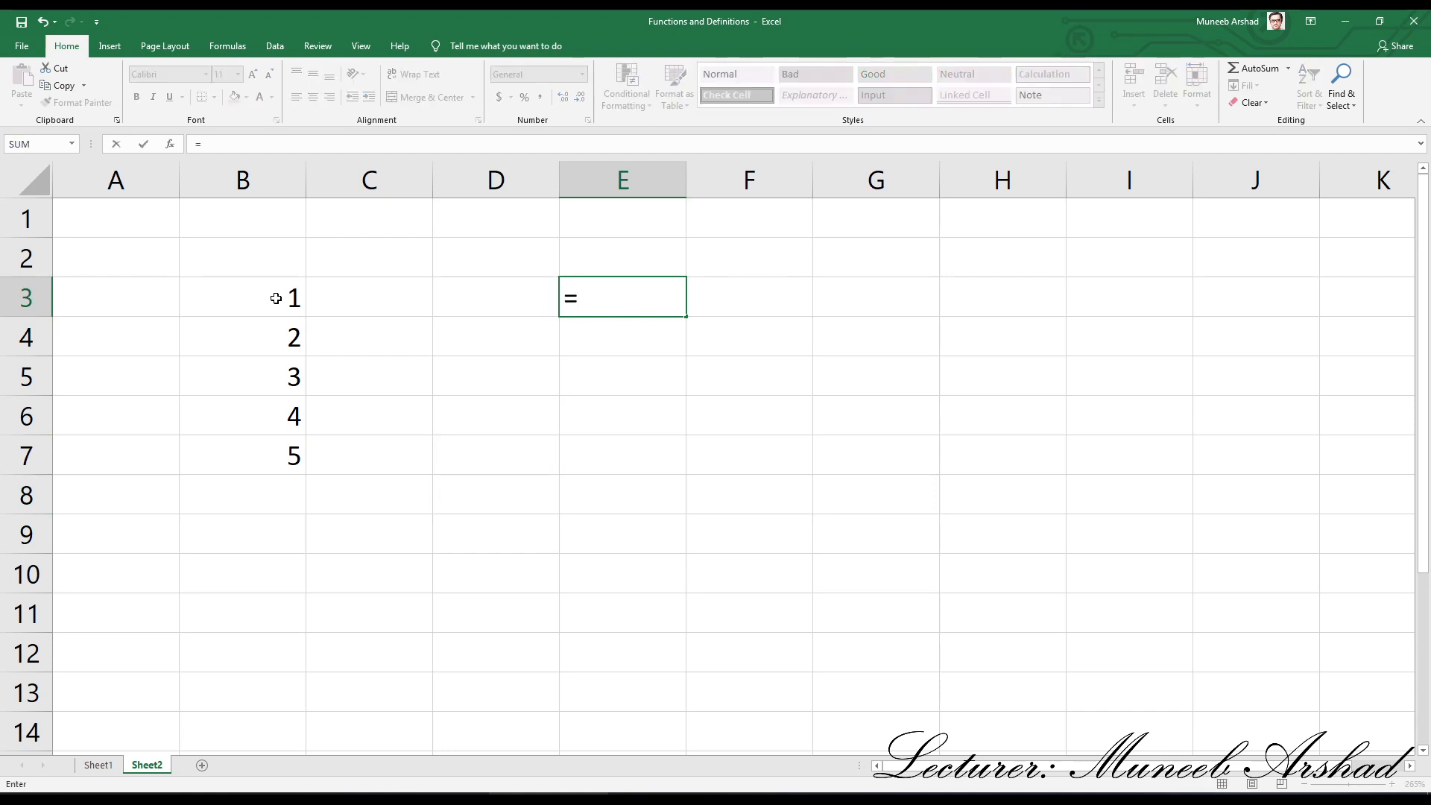
type("average")
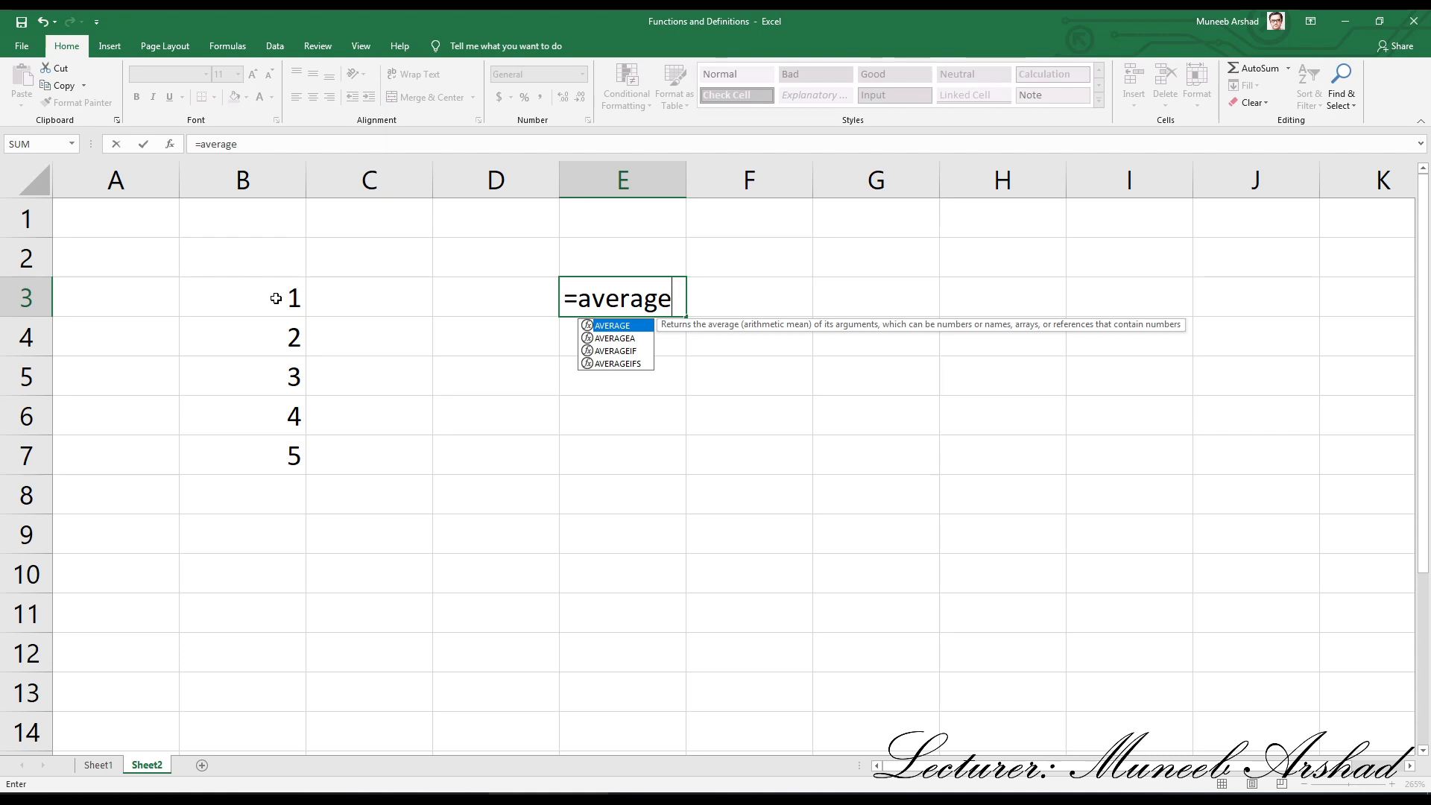
type("(")
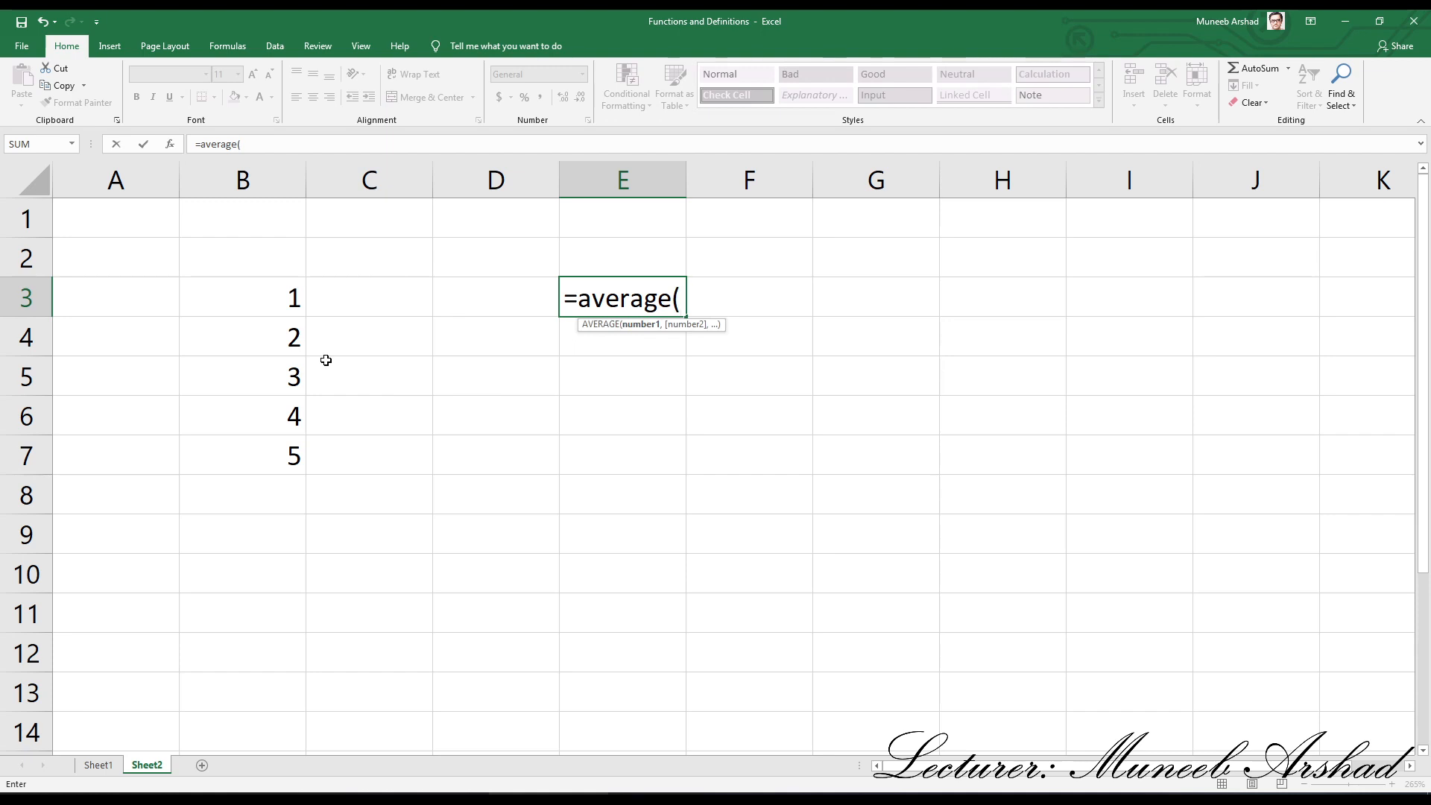
left_click(275, 299)
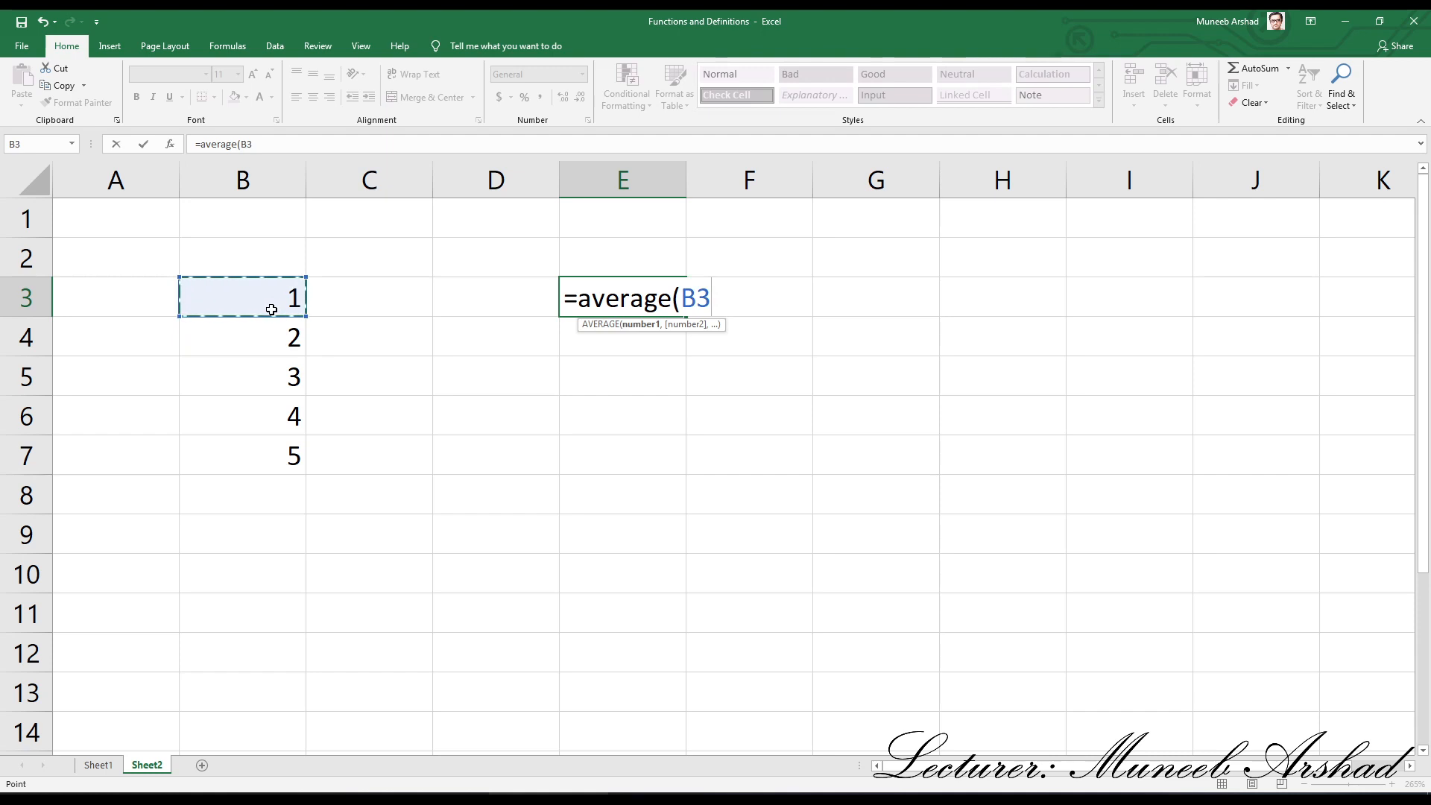
left_click(272, 344, "ctrl")
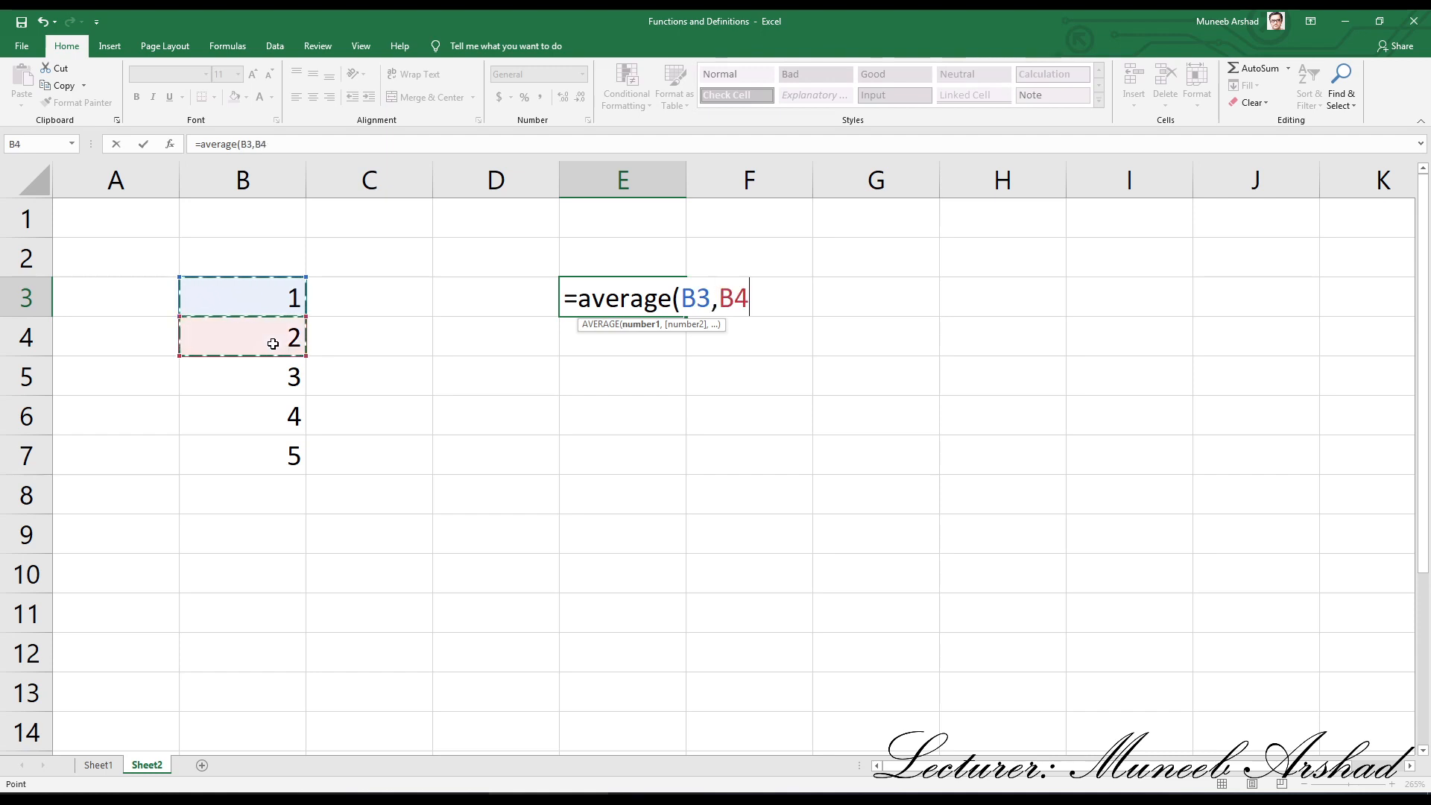
left_click(272, 375, "ctrl")
left_click(268, 412, "ctrl")
left_click(259, 453, "ctrl")
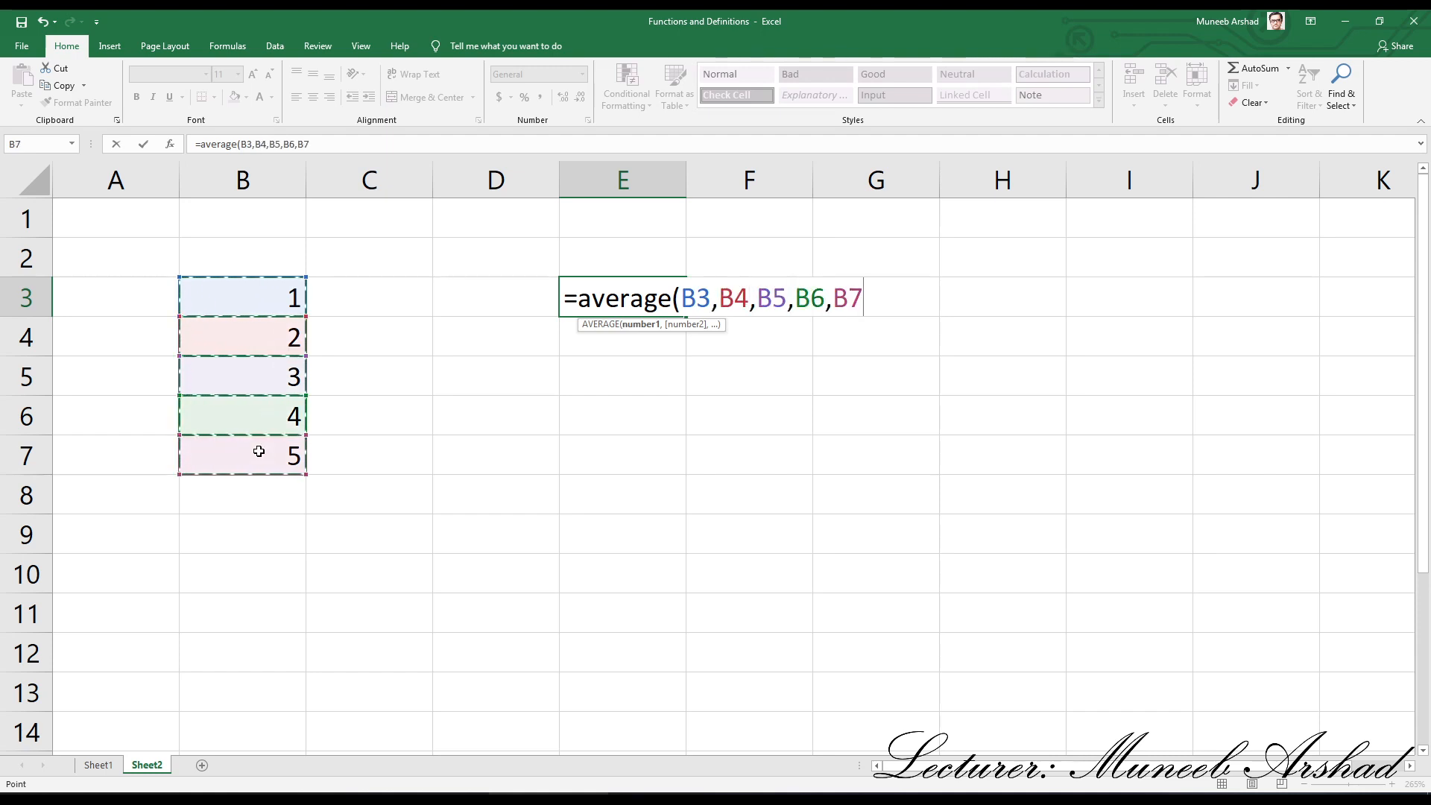
key("Return")
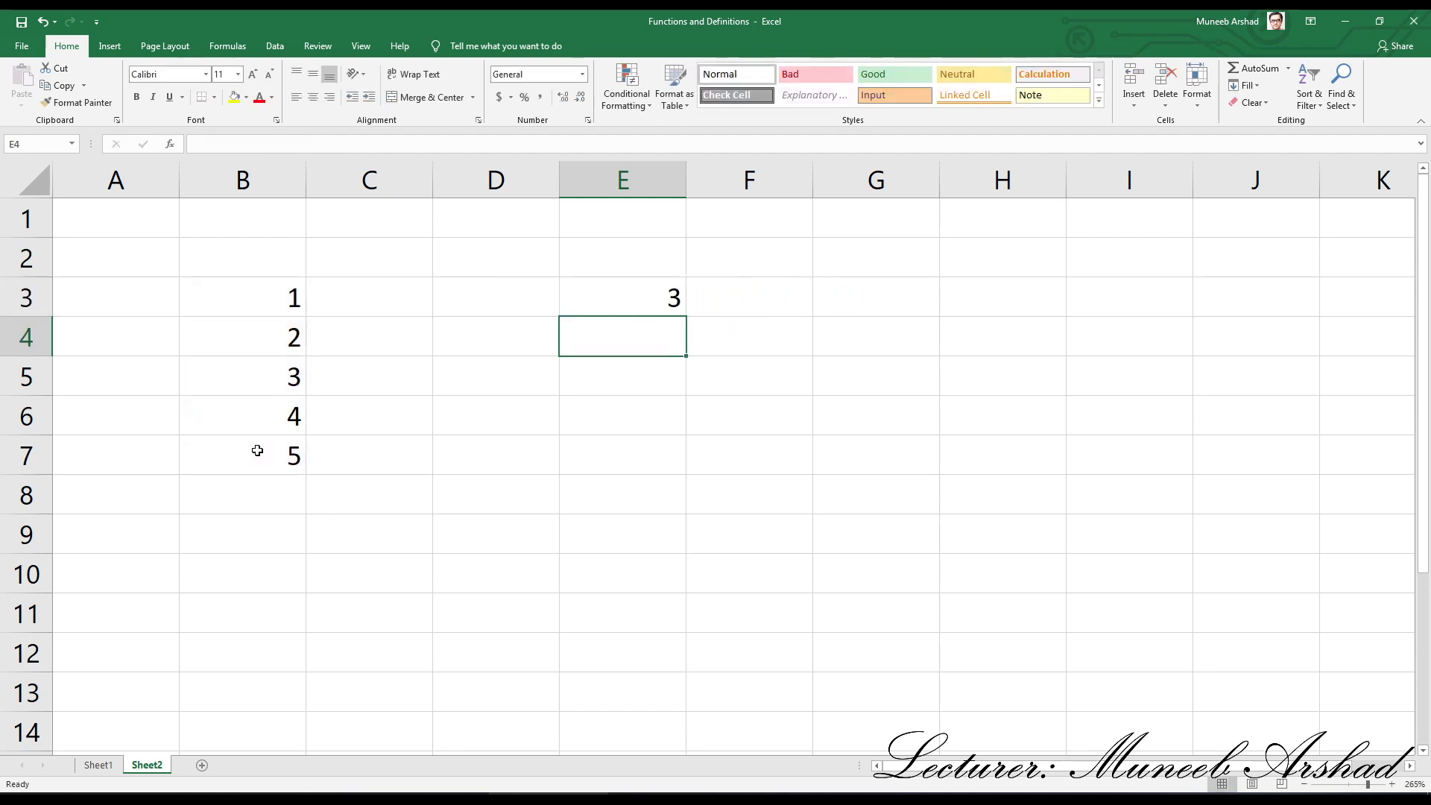
Replace the individual references in the E3 formula with a range, making it =AVERAGE(B3:B7).
double_click(632, 297)
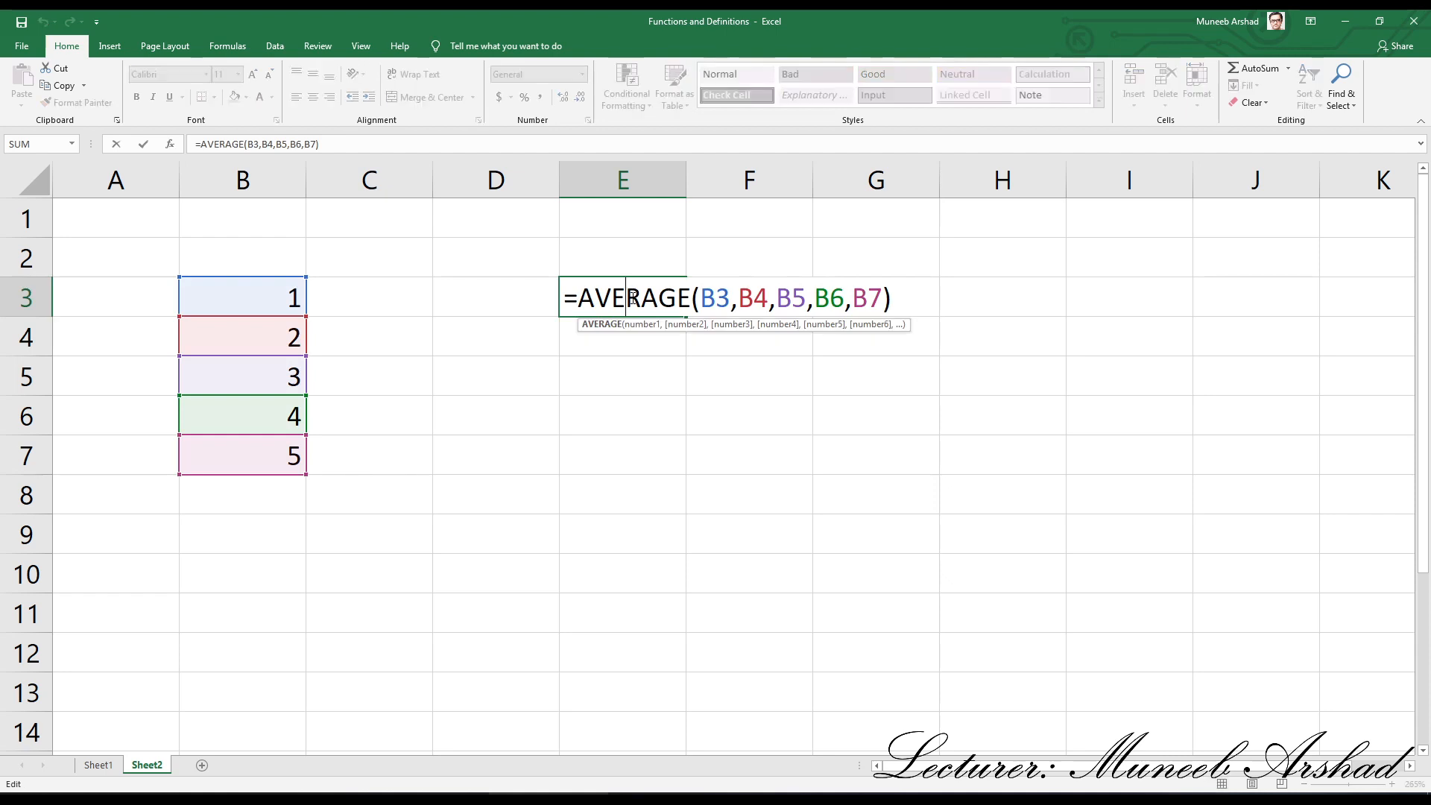
left_click_drag(701, 297, 903, 314)
key("BackSpace")
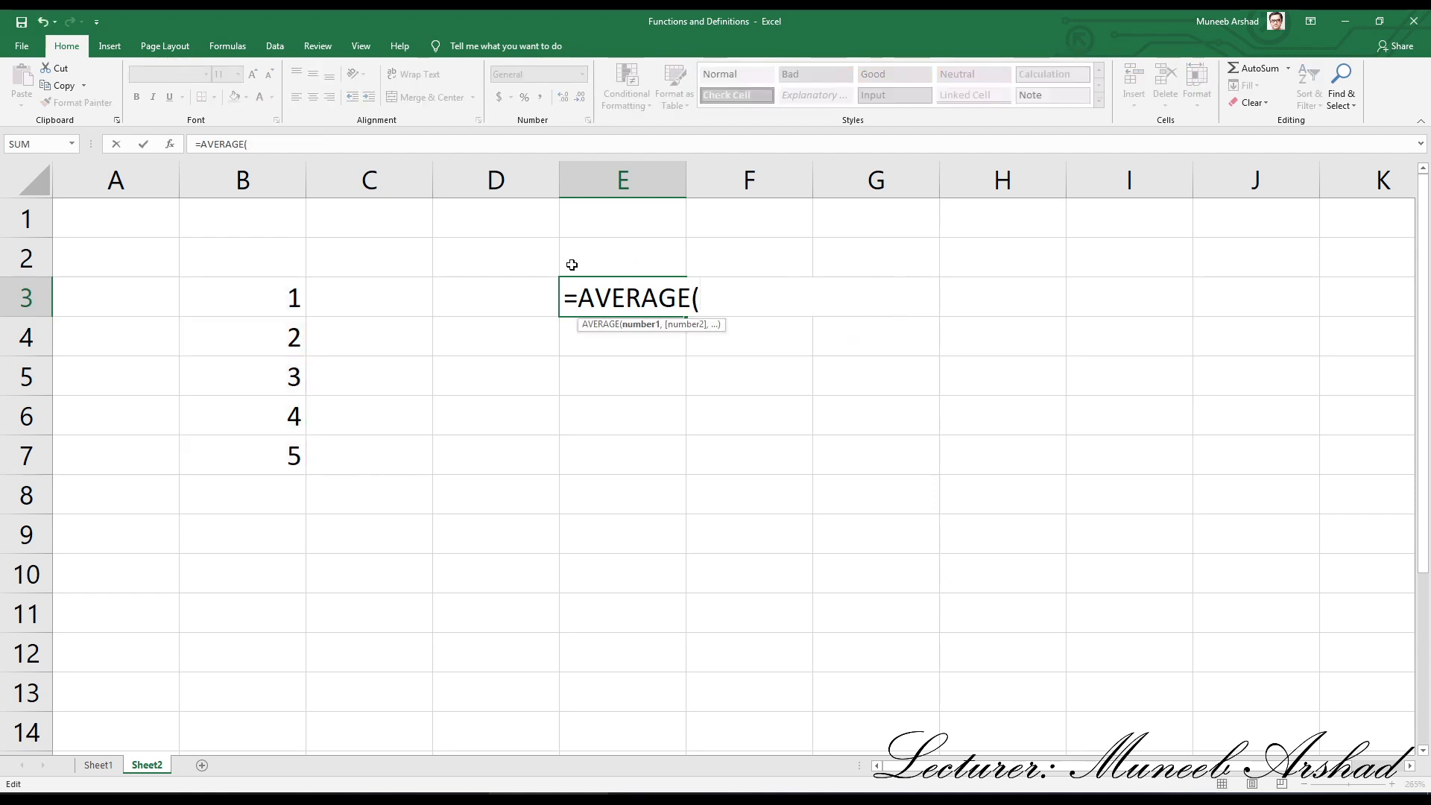
left_click_drag(245, 298, 261, 458)
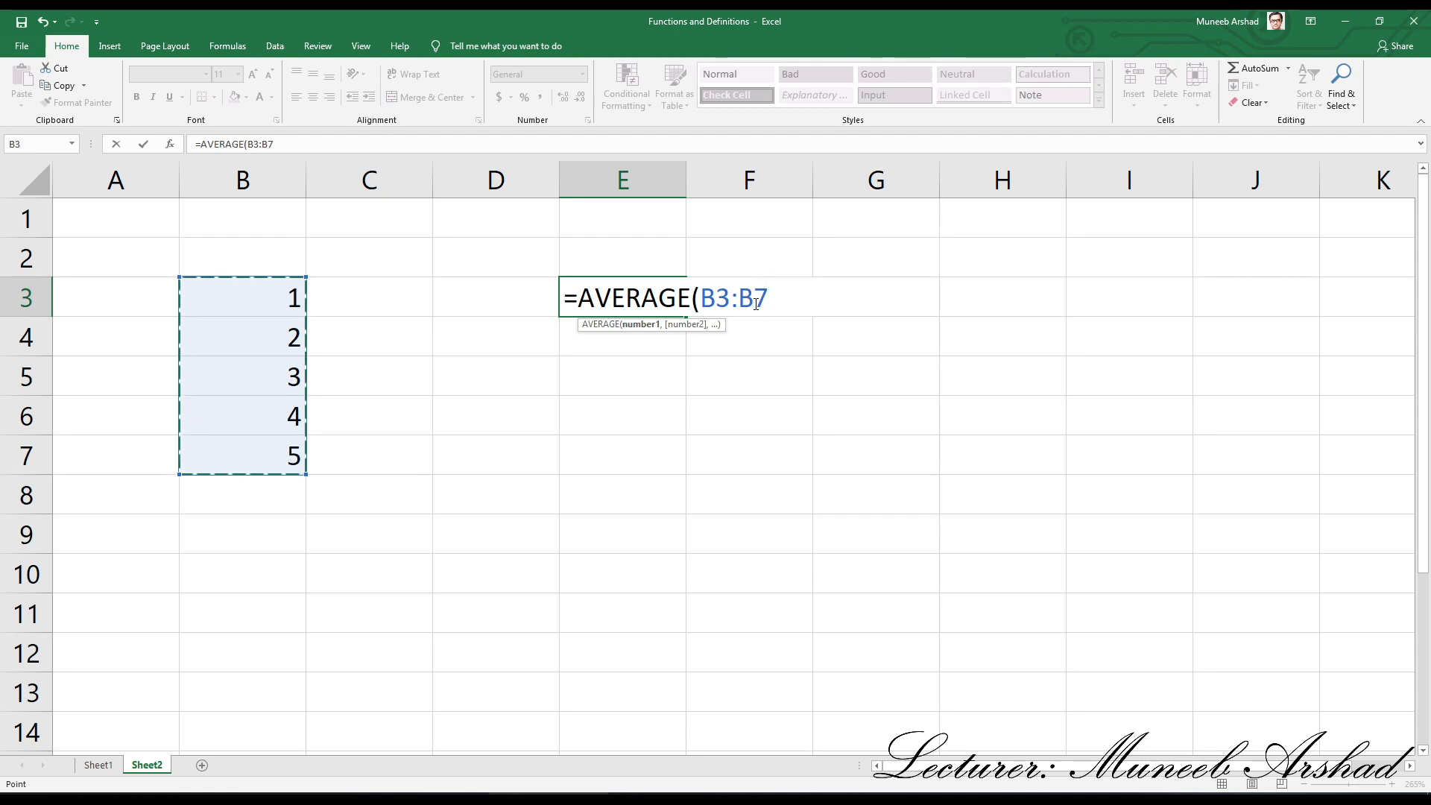
type(")")
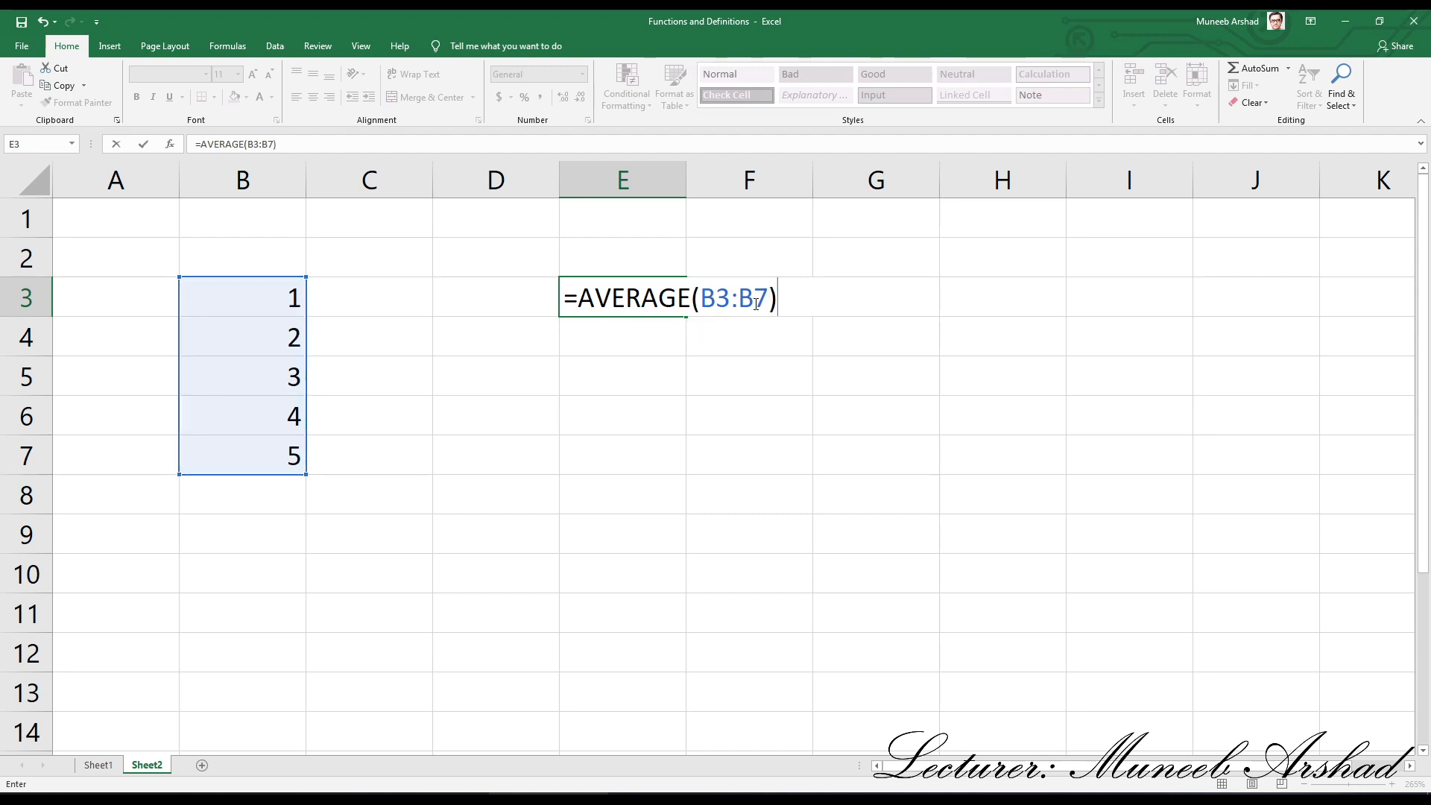
key("Return")
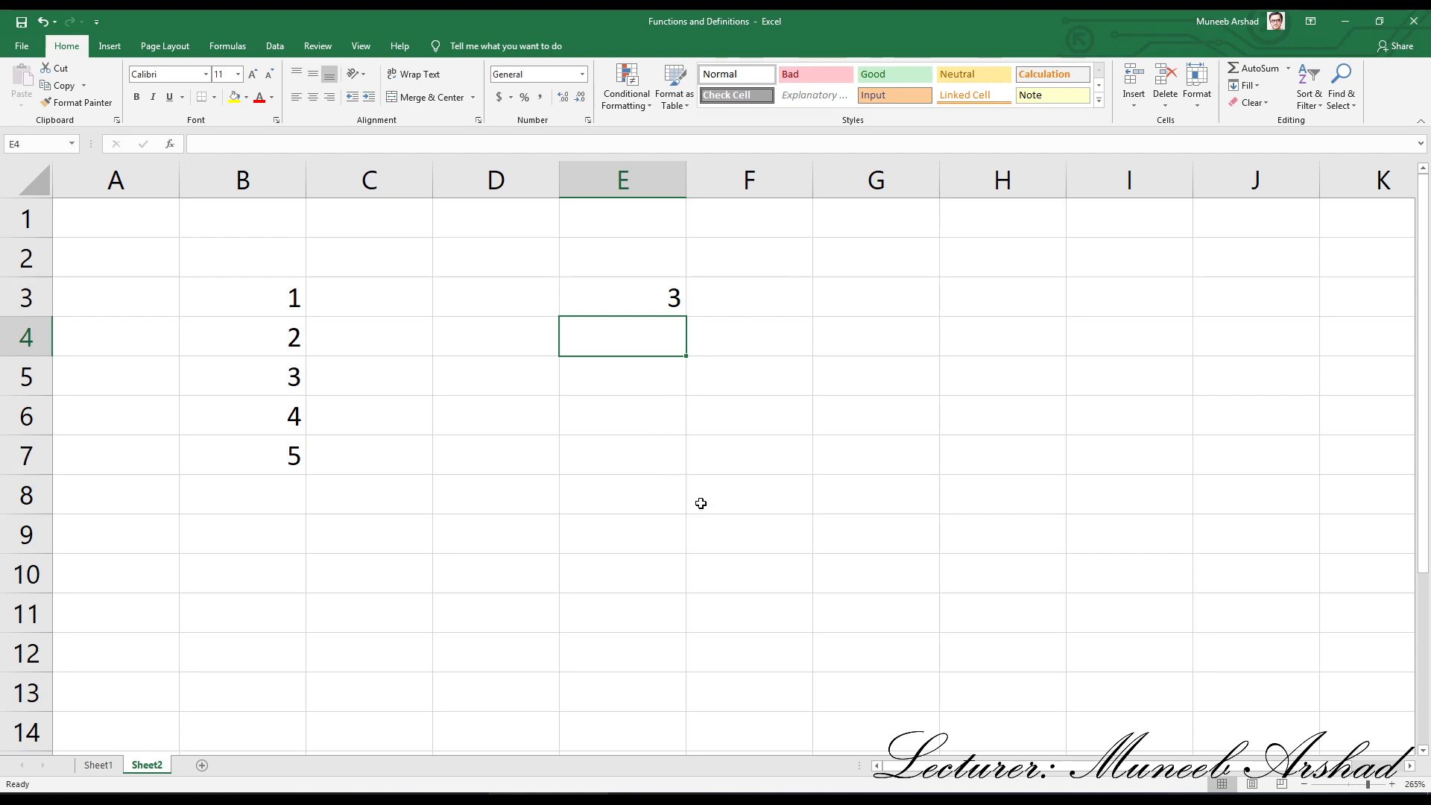
Clear the AVERAGE formula from cell E3.
left_click(658, 292)
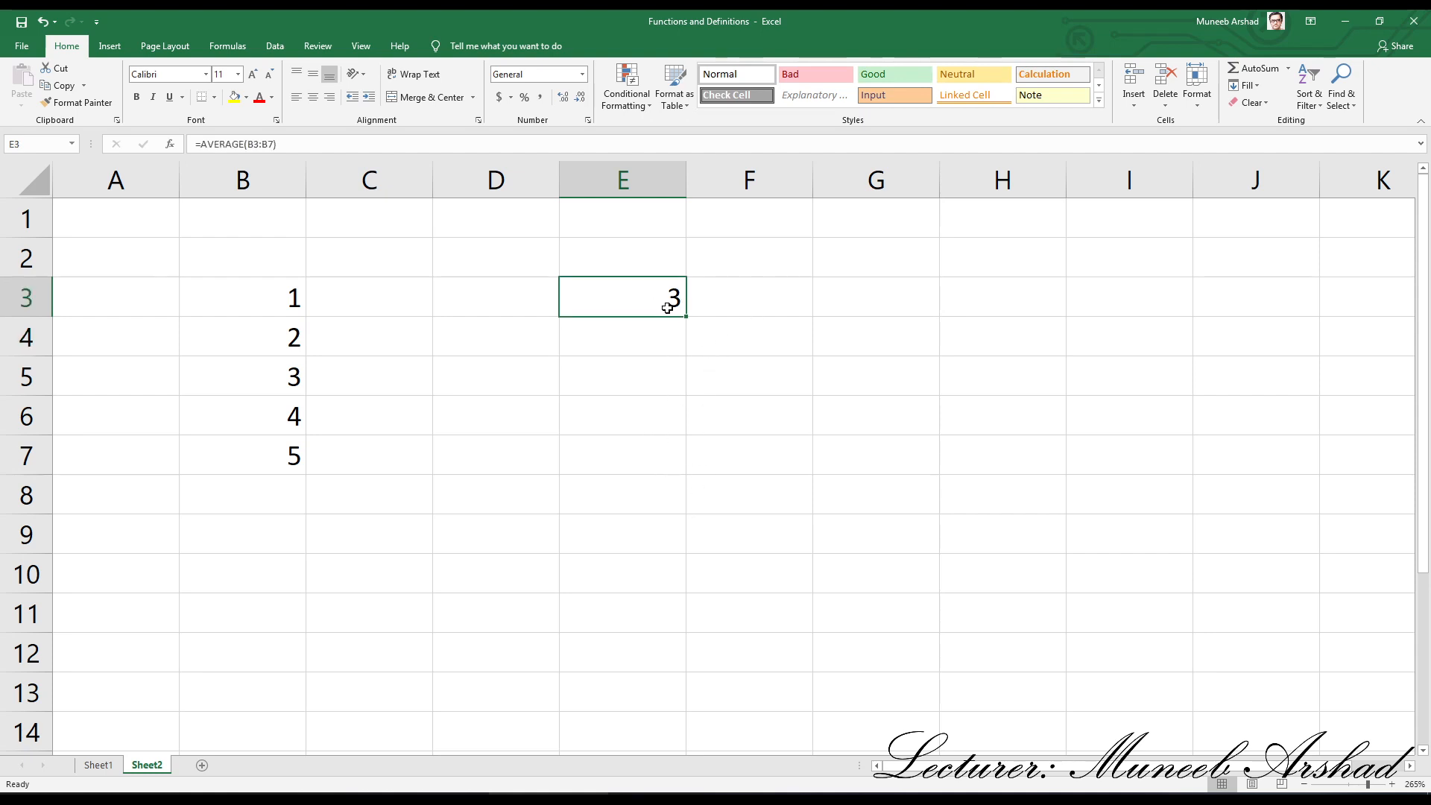
type("=")
key("Escape")
key("Delete")
left_click(664, 375)
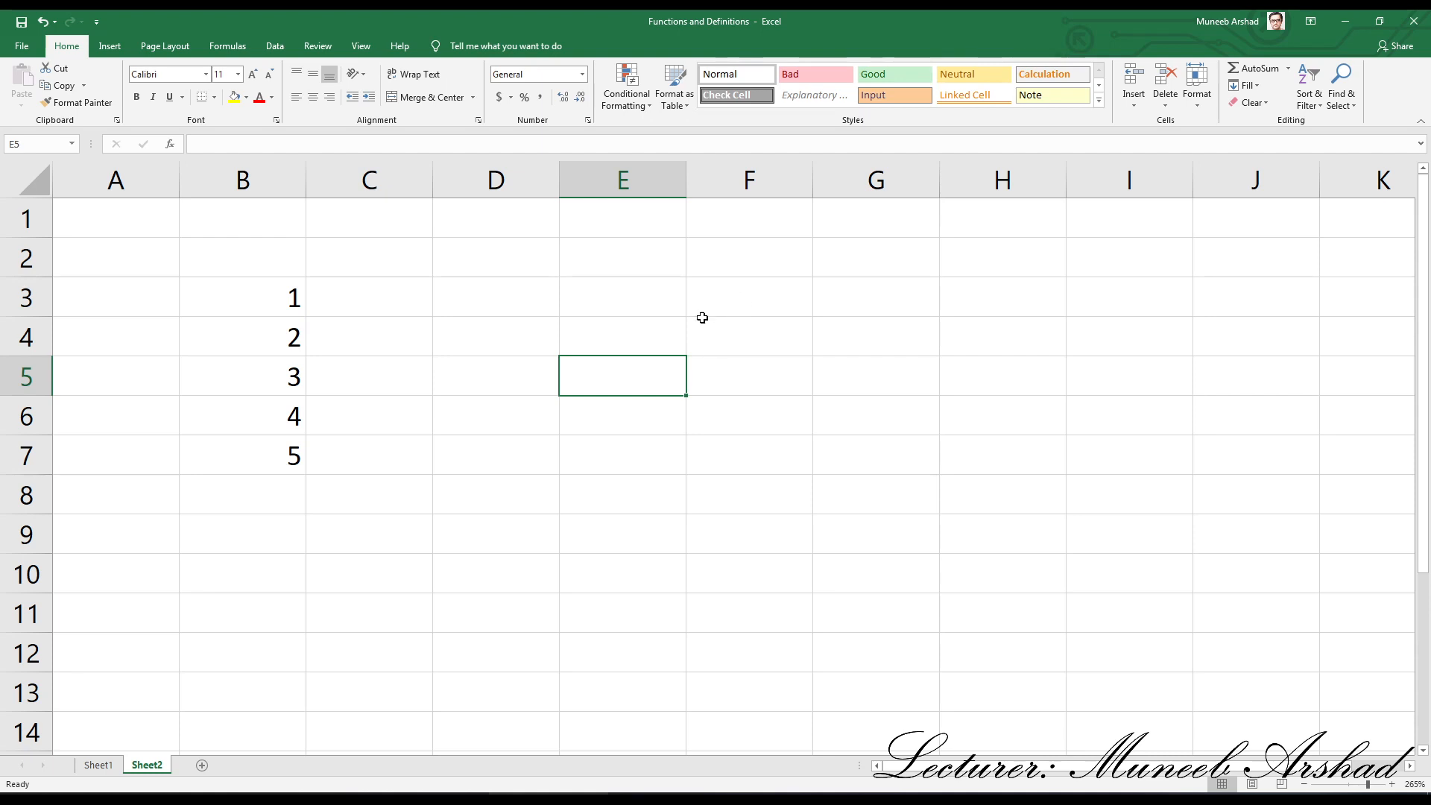
Find the largest of the five numbers in cell F3 with the formula =MAX(B3:B7).
left_click(726, 311)
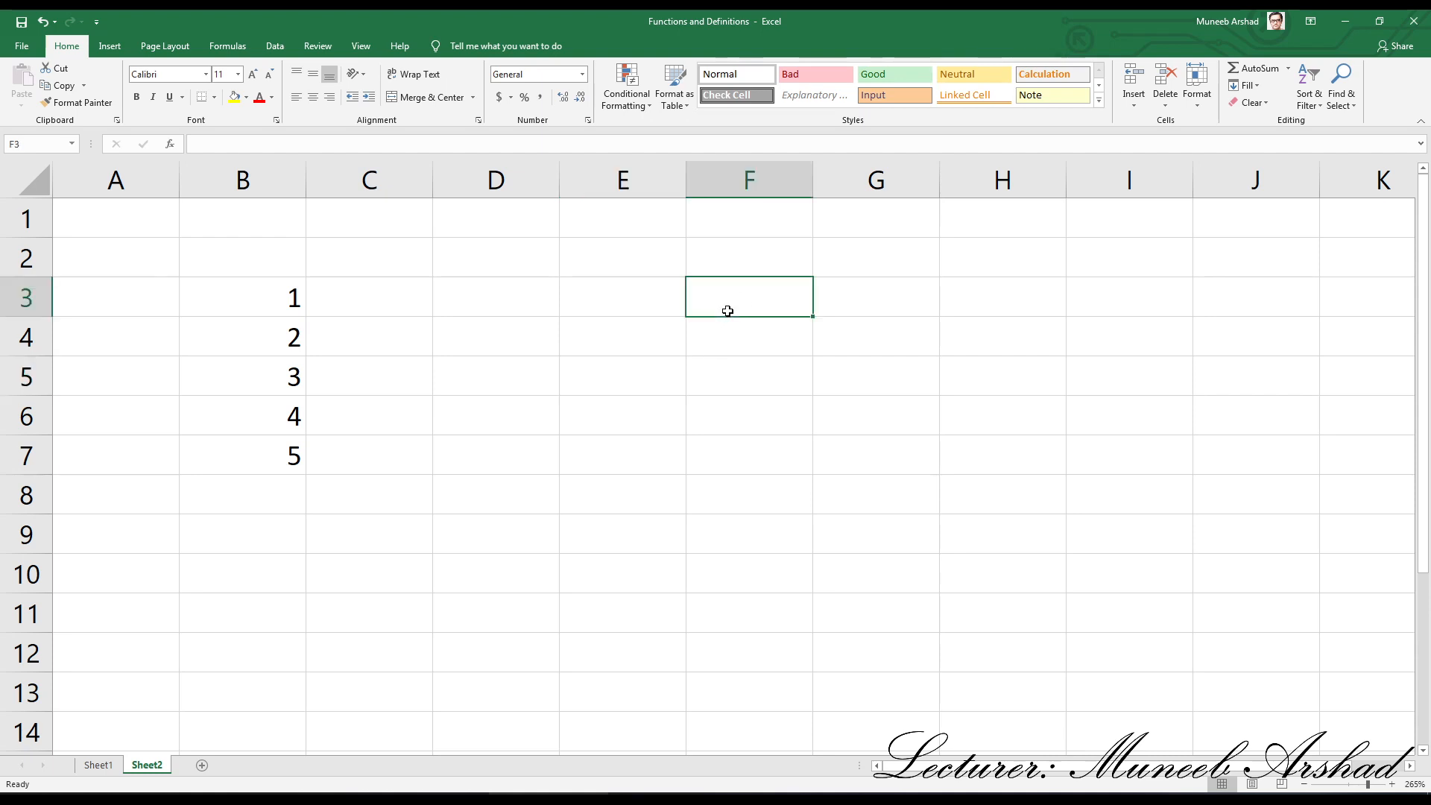
type("=max")
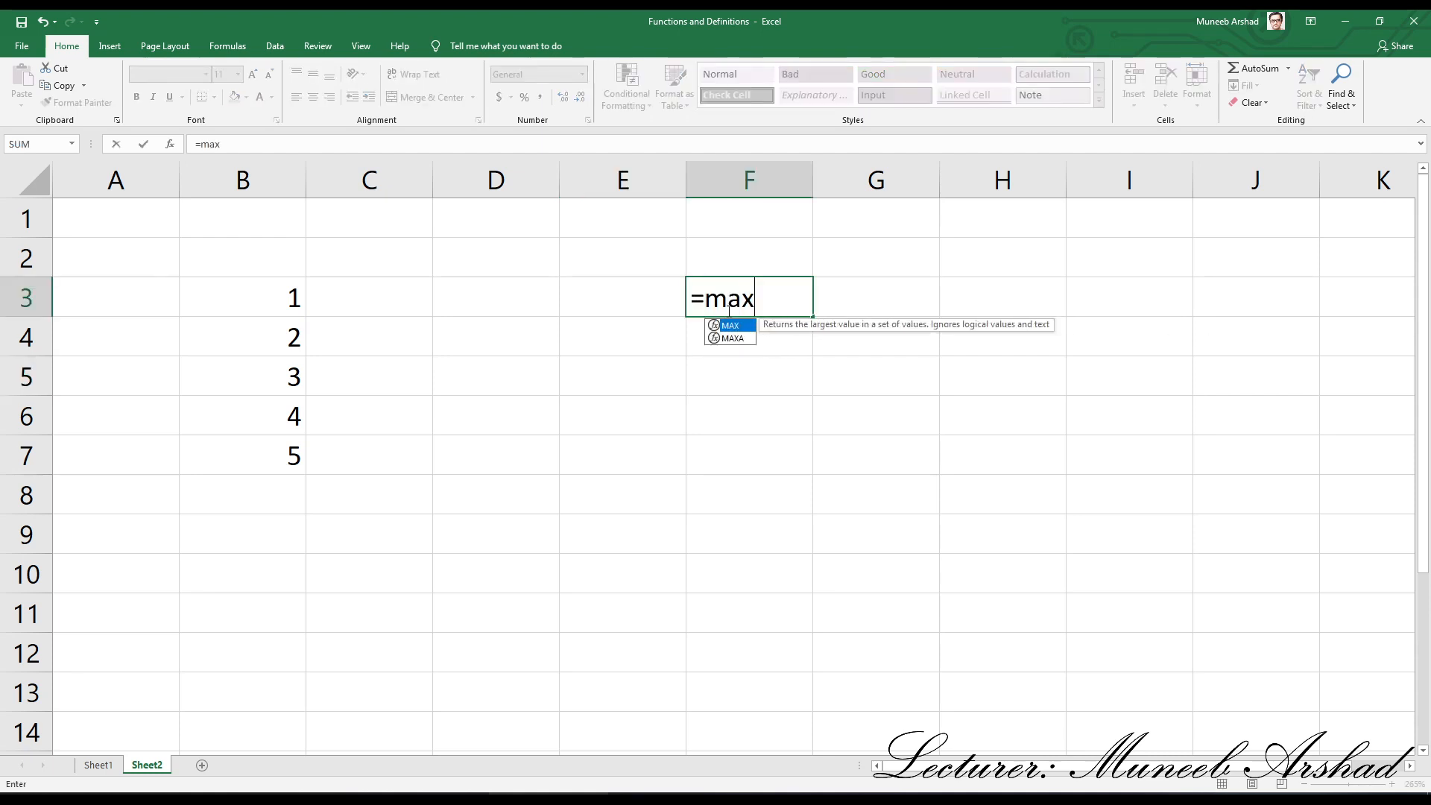
type("(")
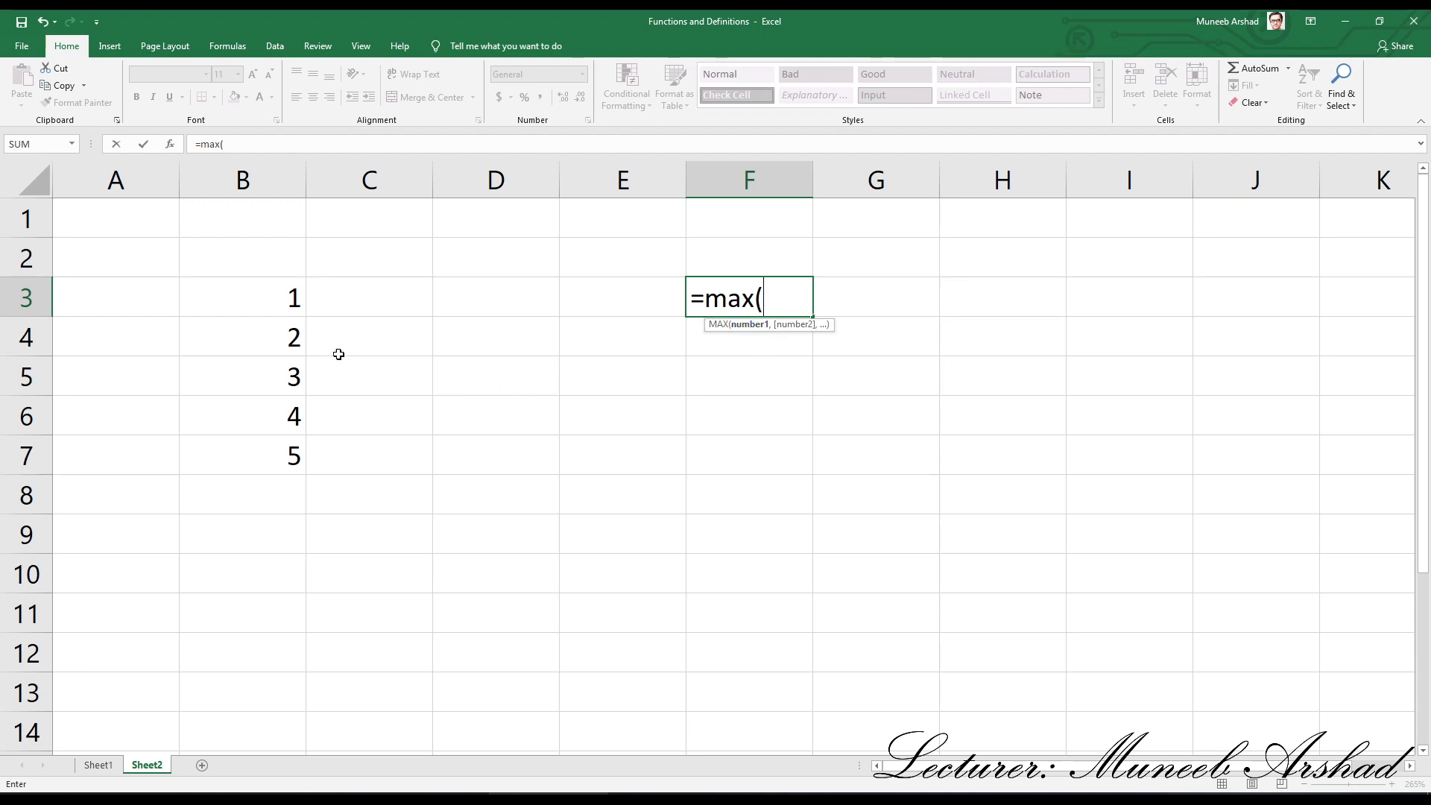
left_click_drag(235, 291, 231, 450)
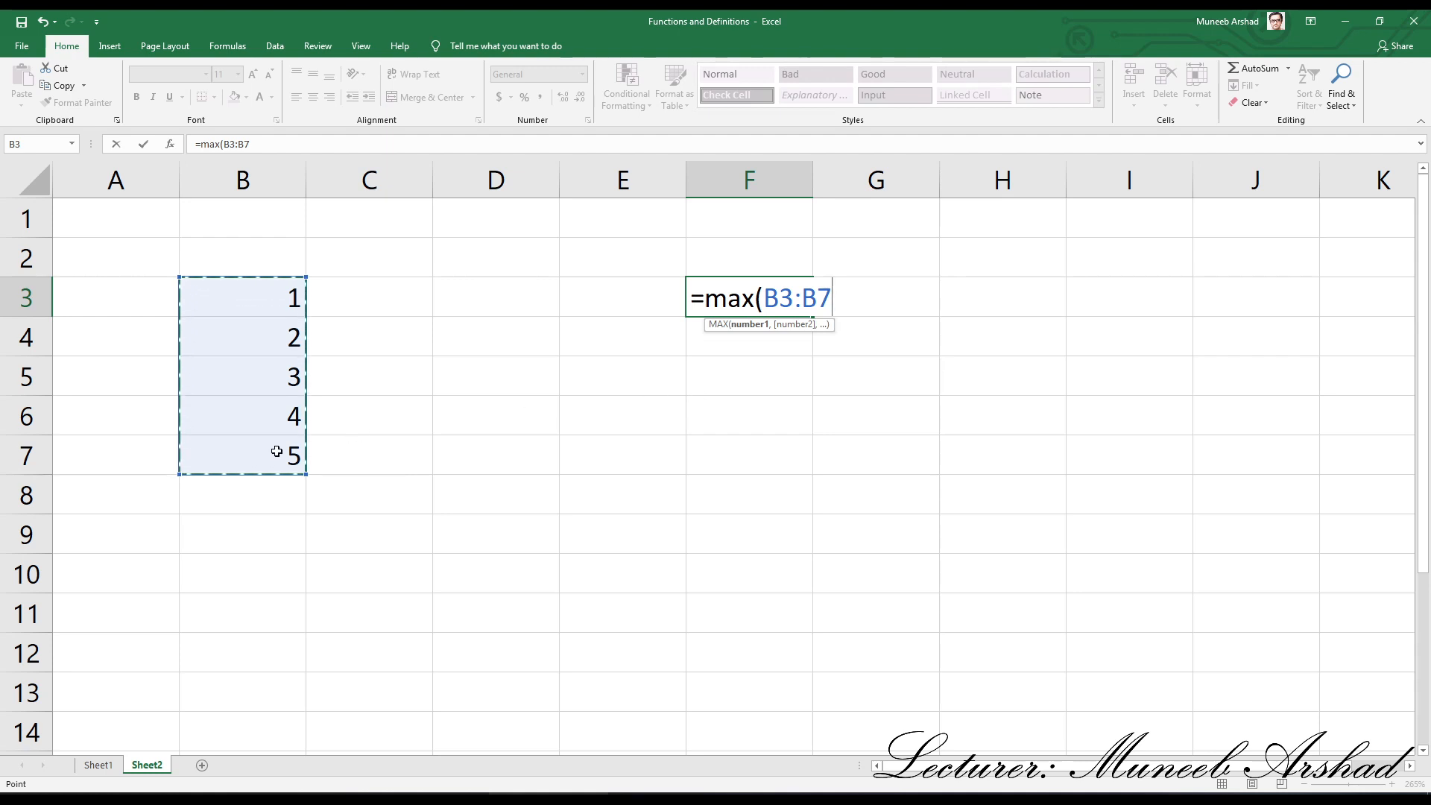
key("Return")
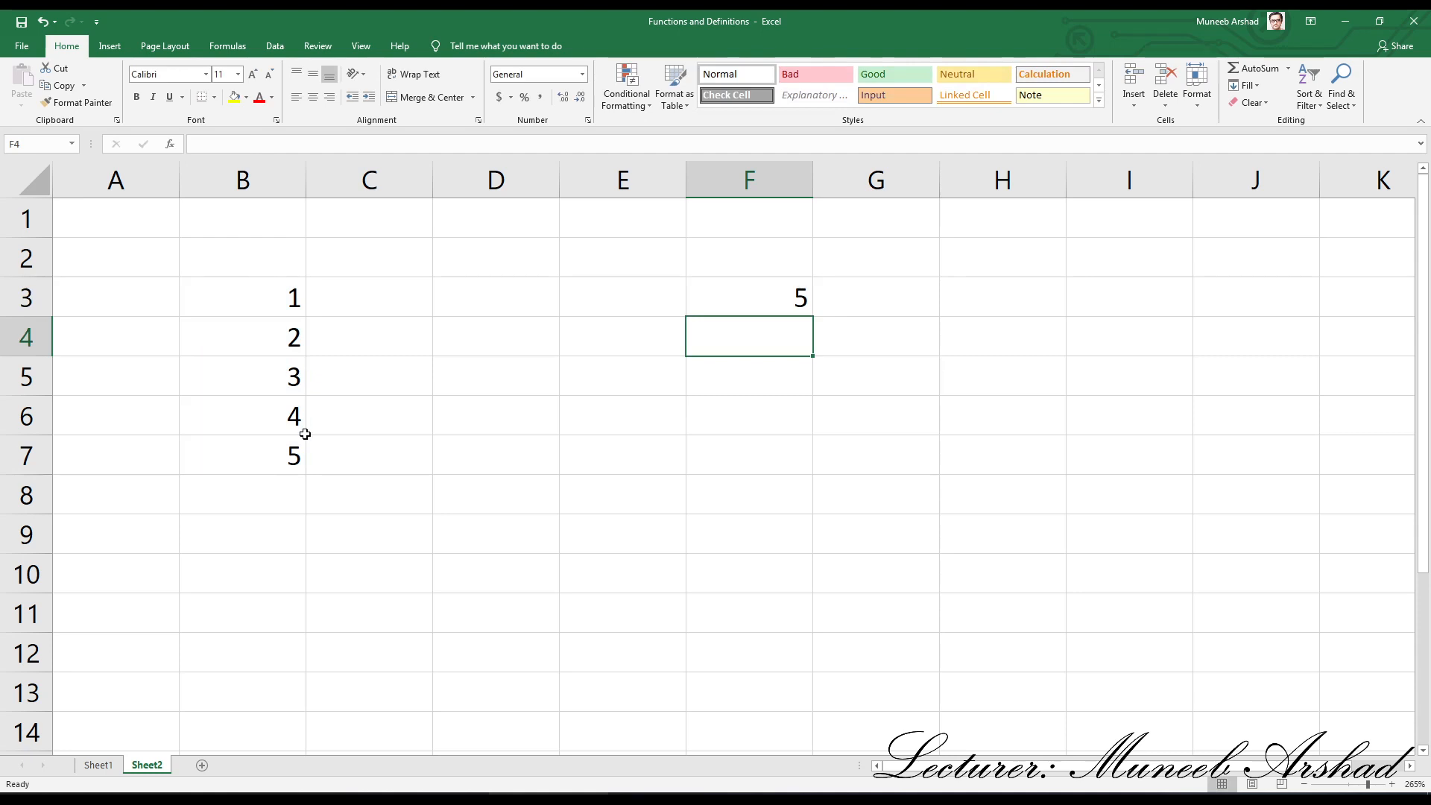
Find the smallest of the five numbers in cell F5 with individual cell references, using =MIN(B3,B4,B5,B6,B7).
left_click(723, 383)
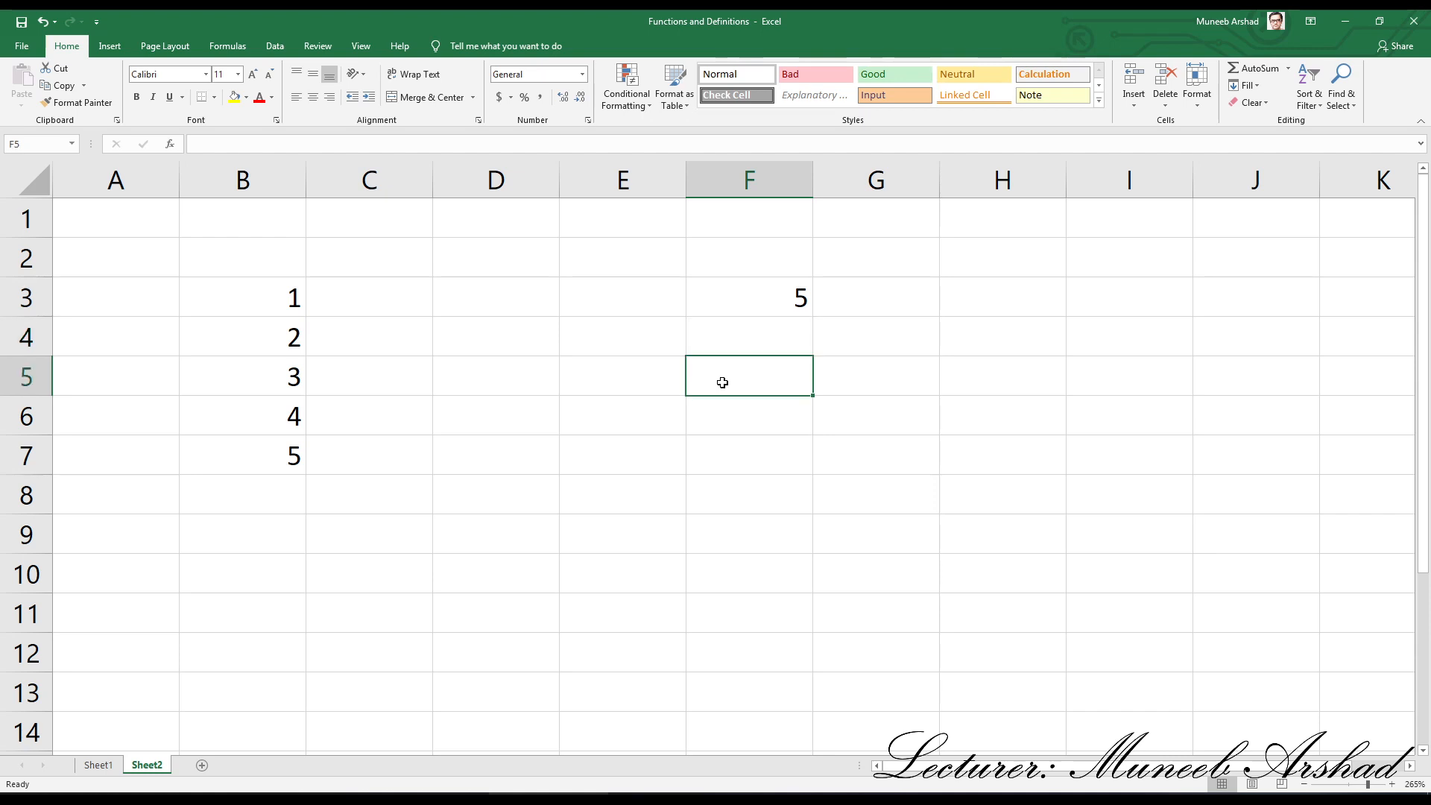
type("=min")
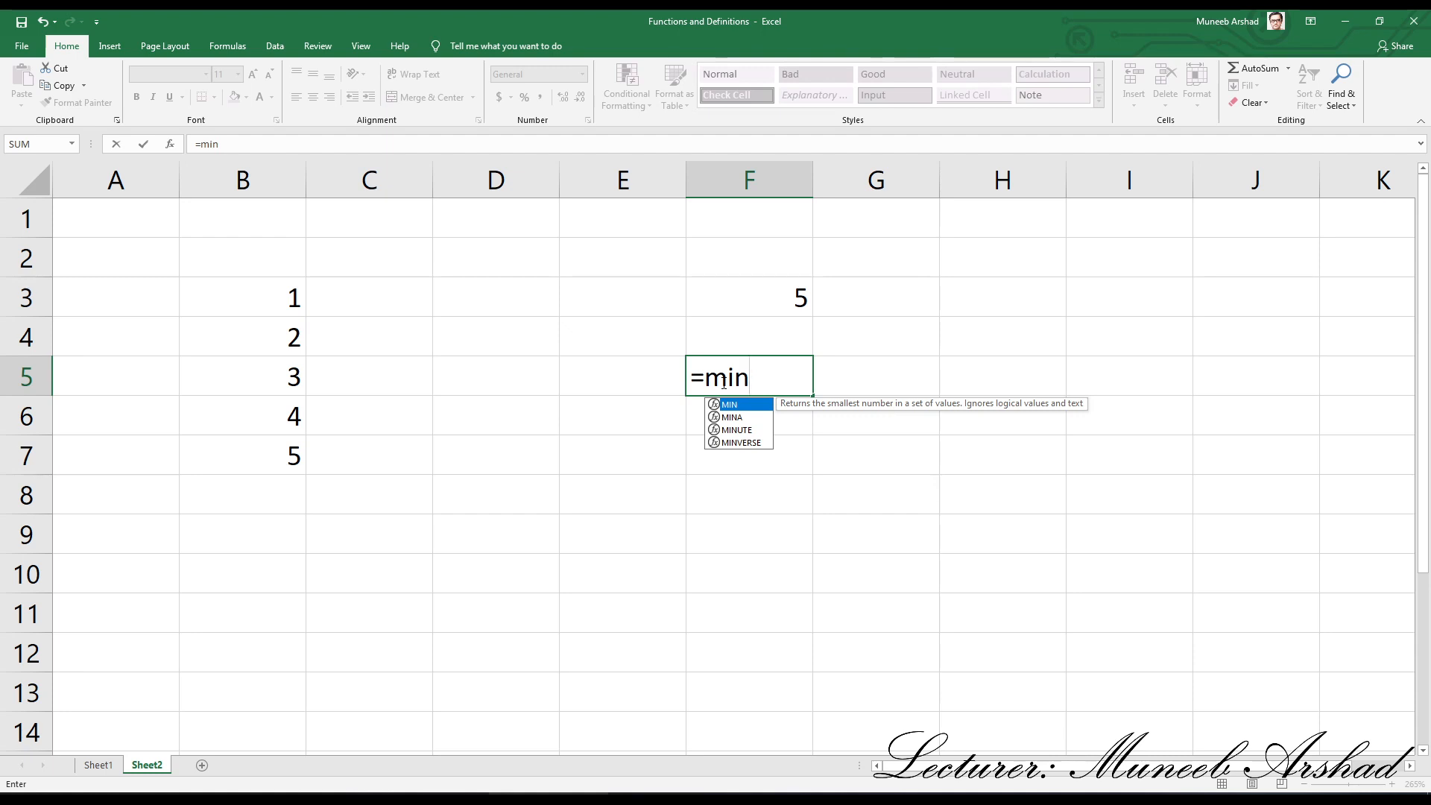
type("(")
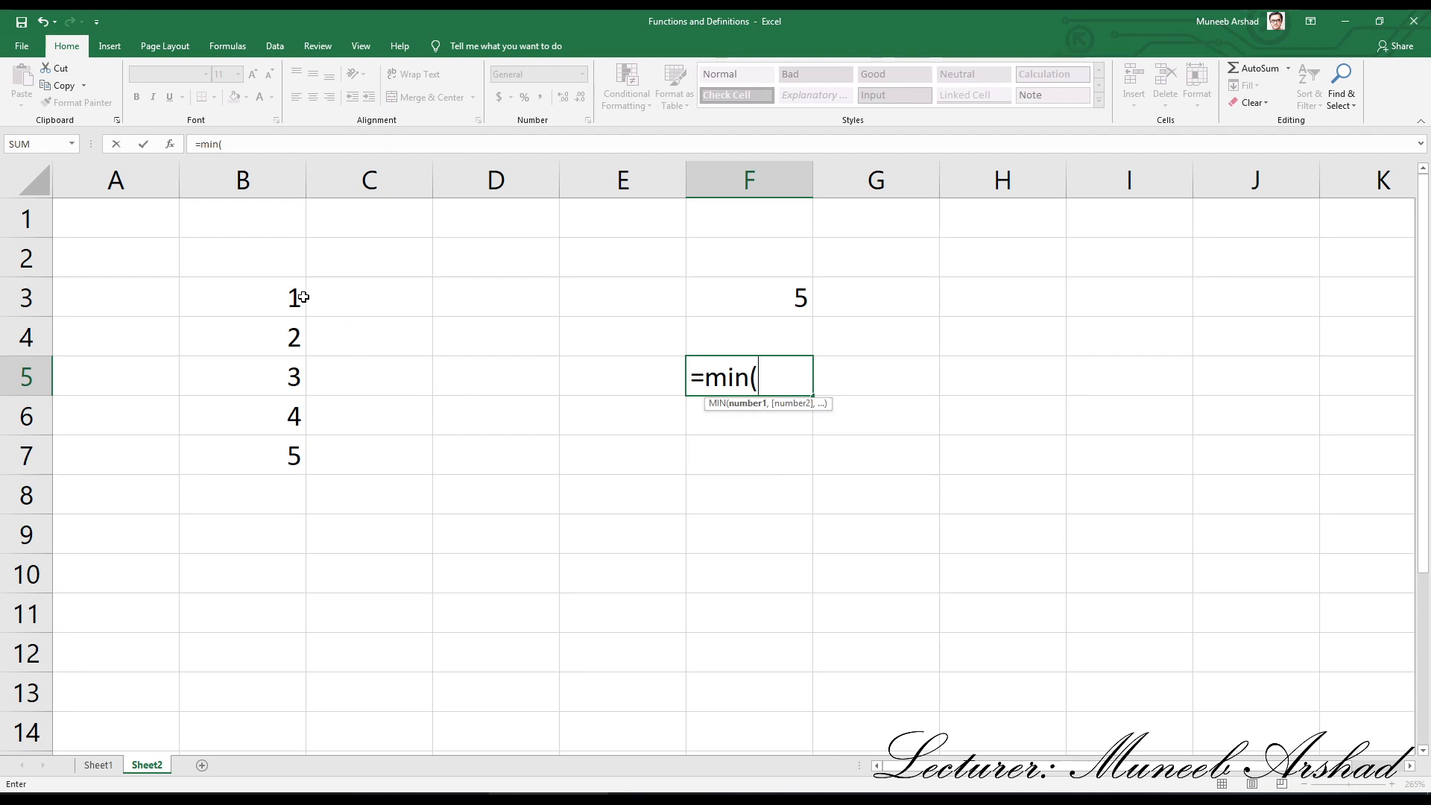
left_click(273, 307)
type(",")
left_click(267, 331)
type(",")
left_click(268, 373)
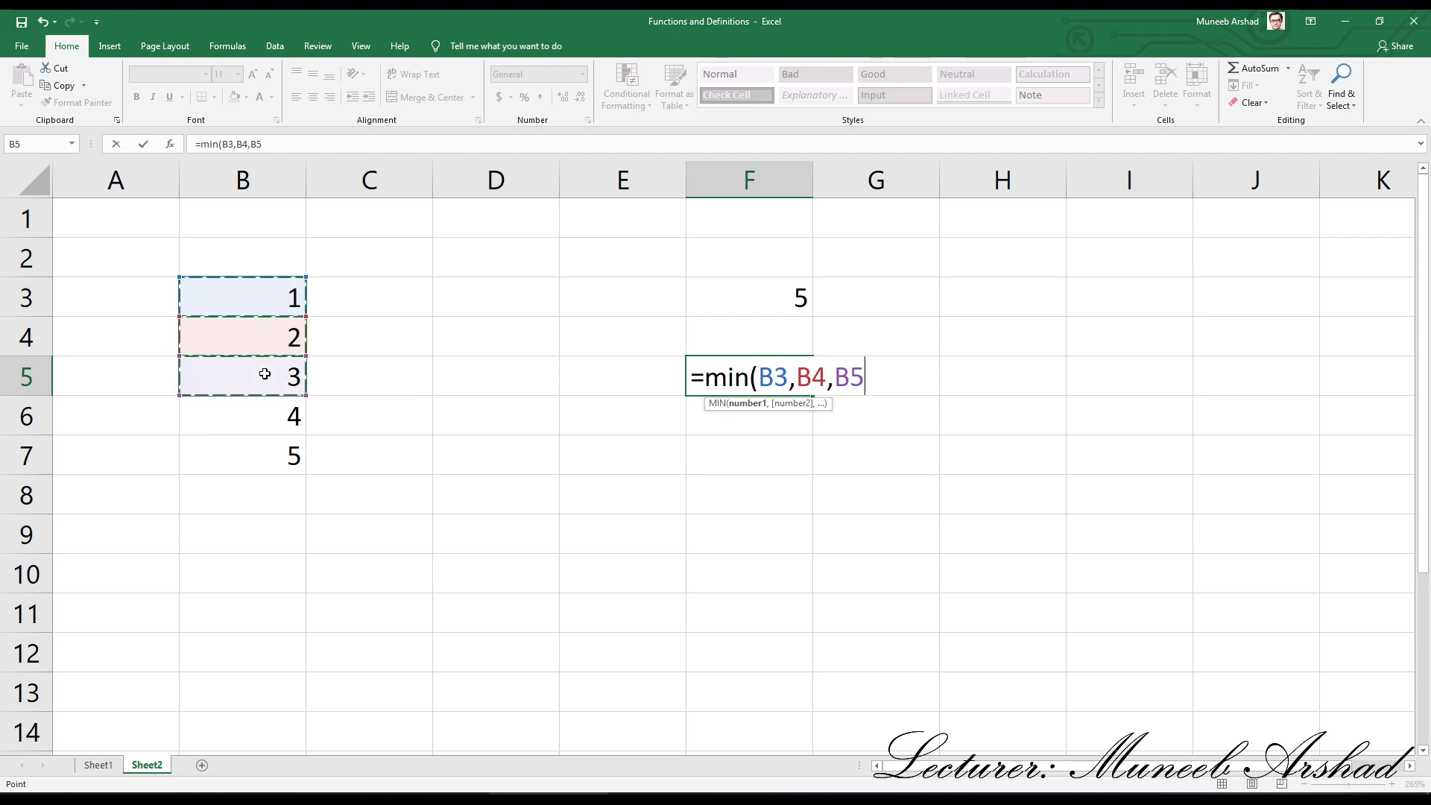
type(",")
left_click(276, 415)
type(",")
left_click(276, 455)
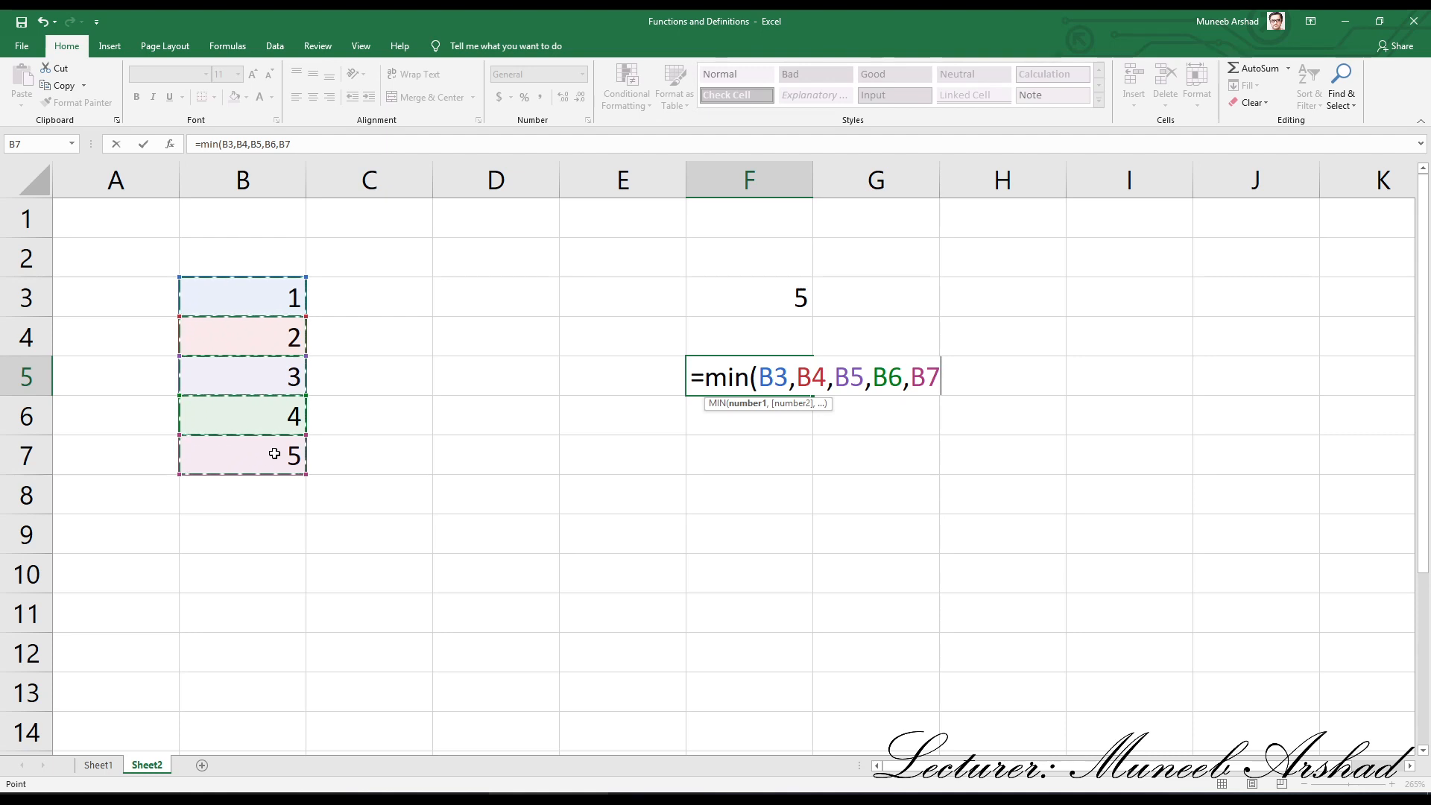
key("Return")
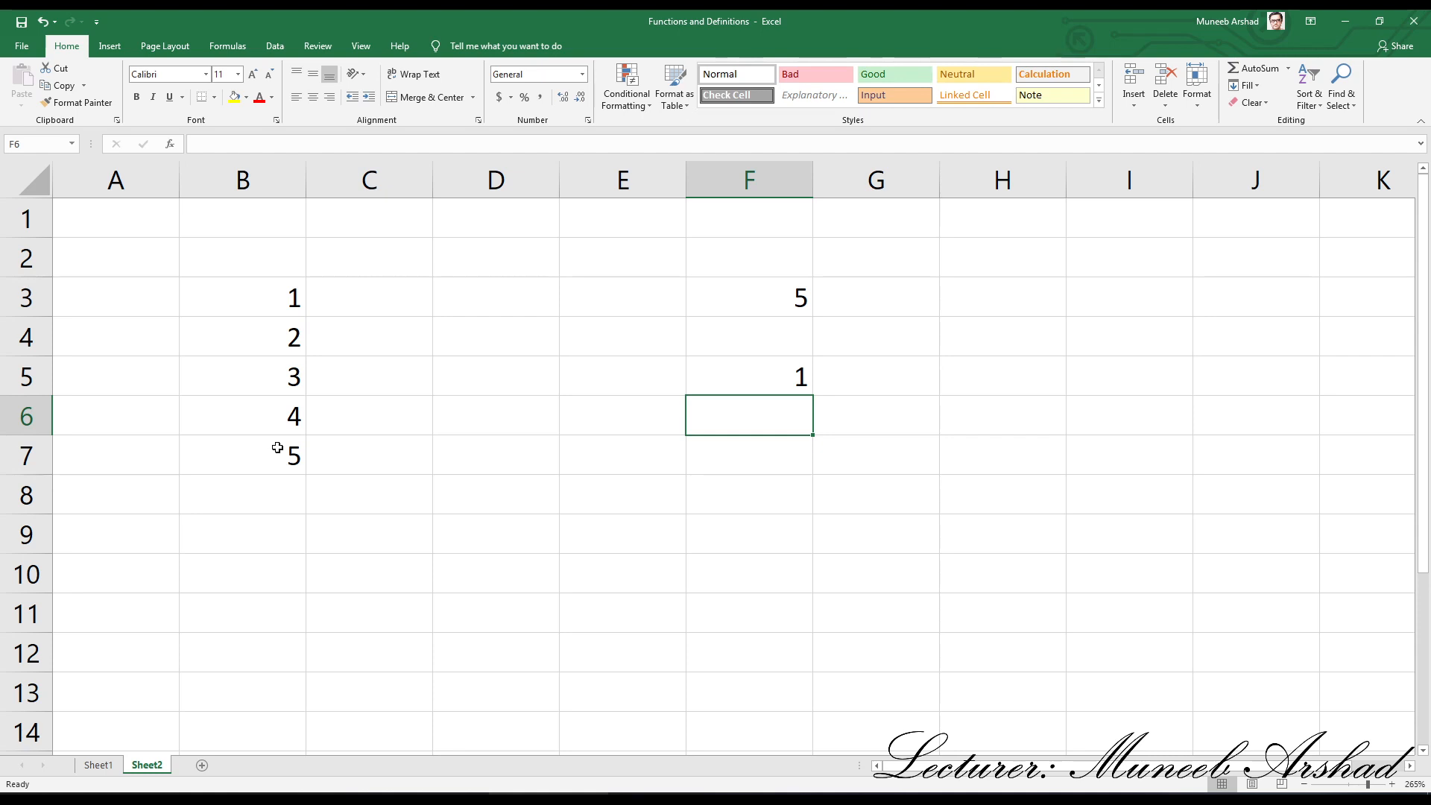
Rewrite the minimum formula in cell F5 with a range reference, making it =MIN(B3:B7).
left_click(769, 377)
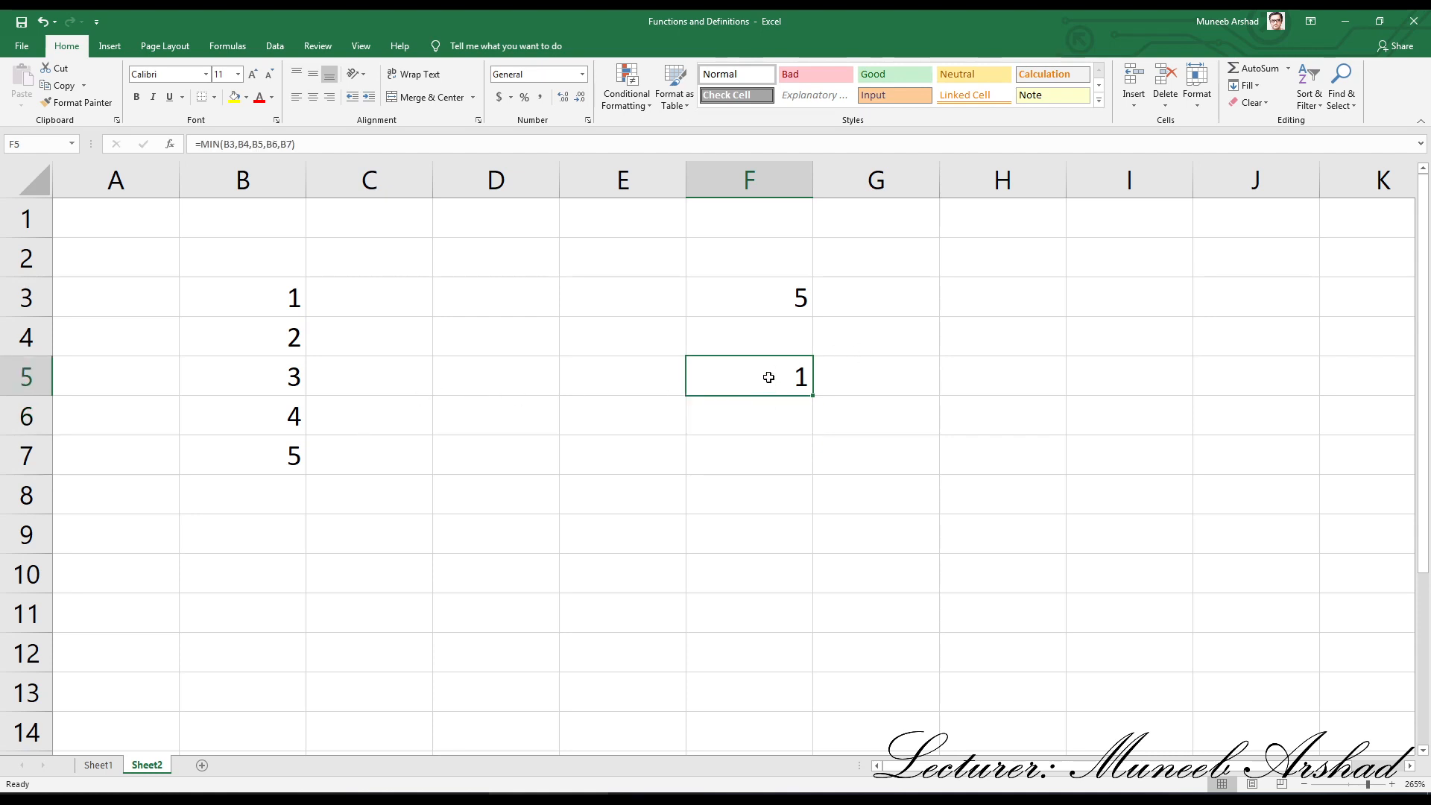
type("=")
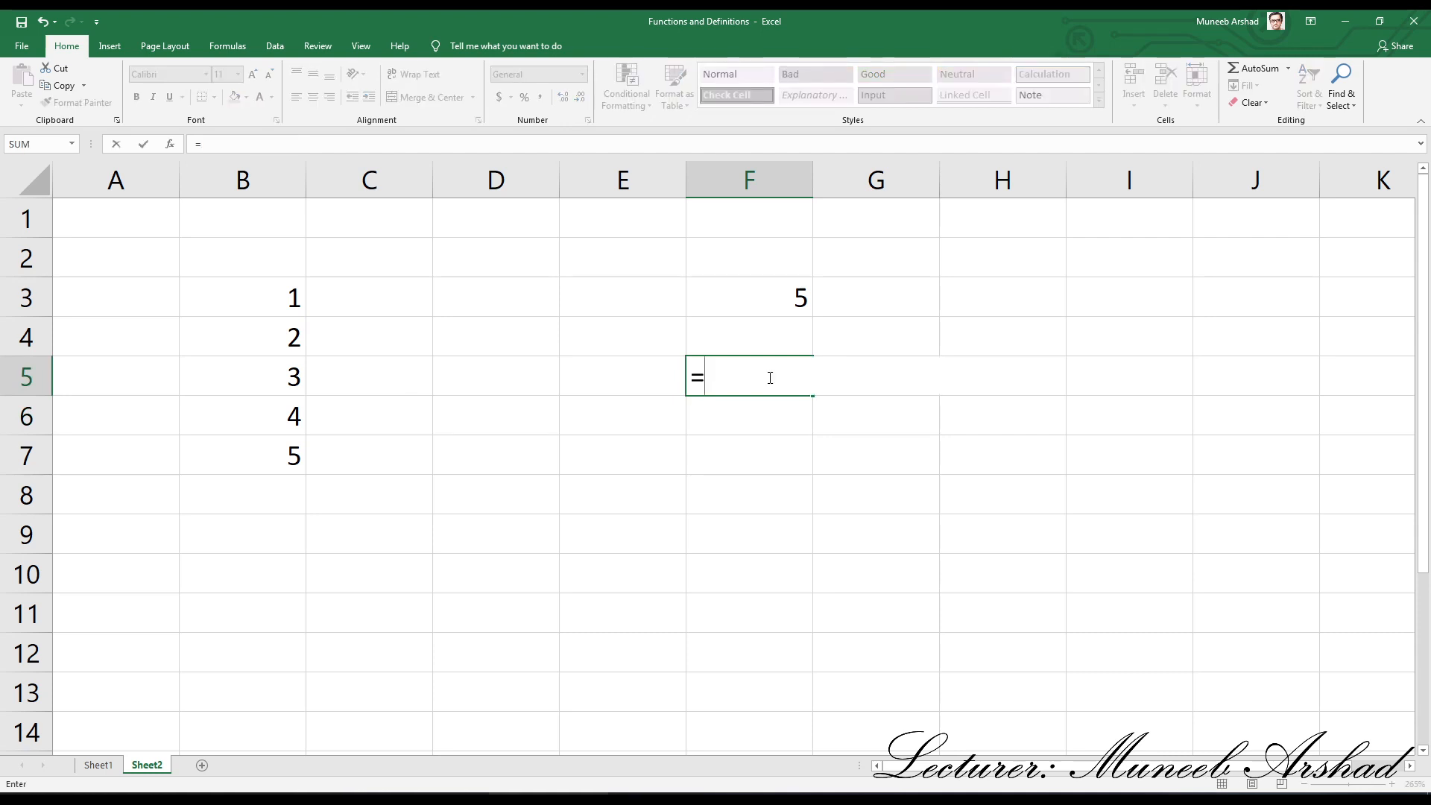
type("min")
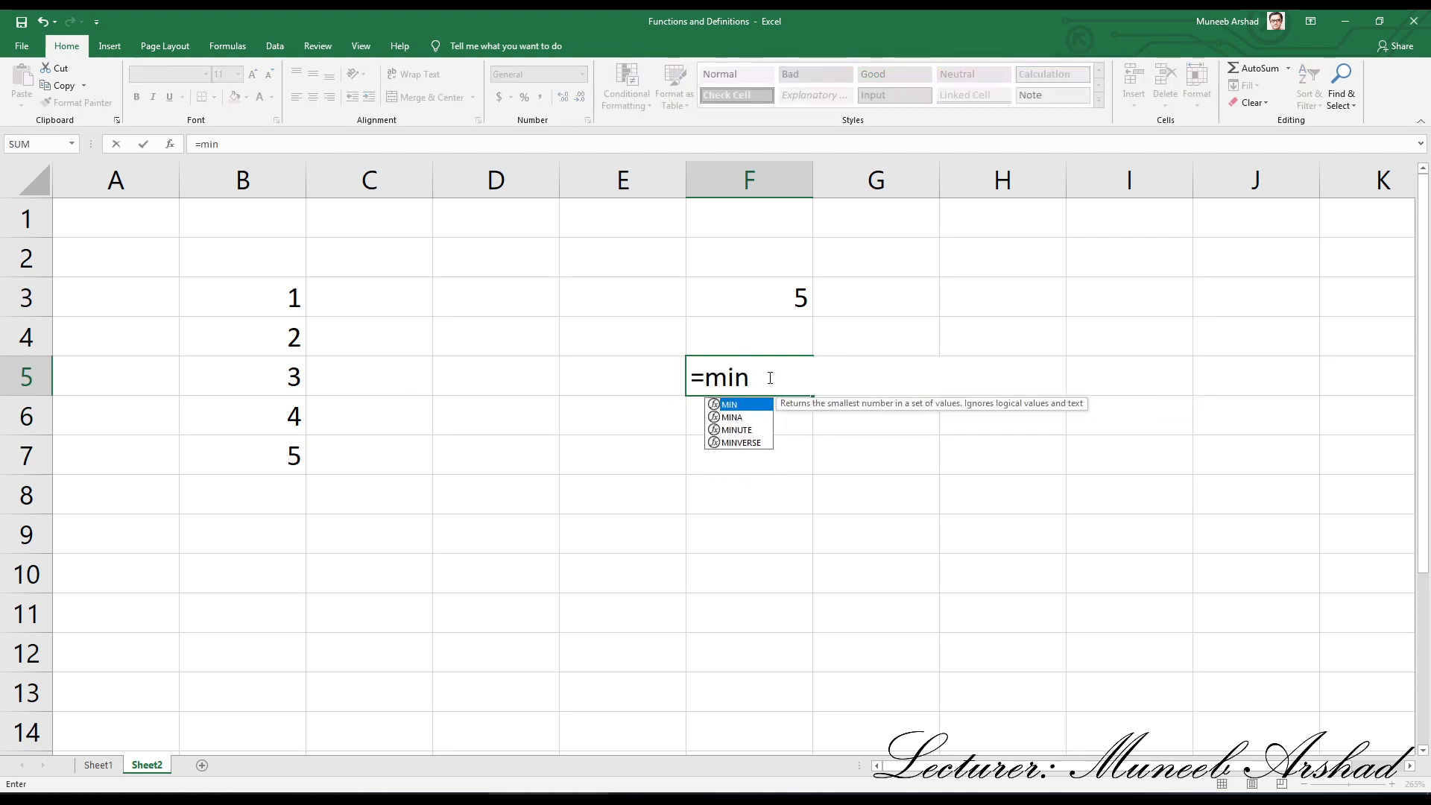
type("(")
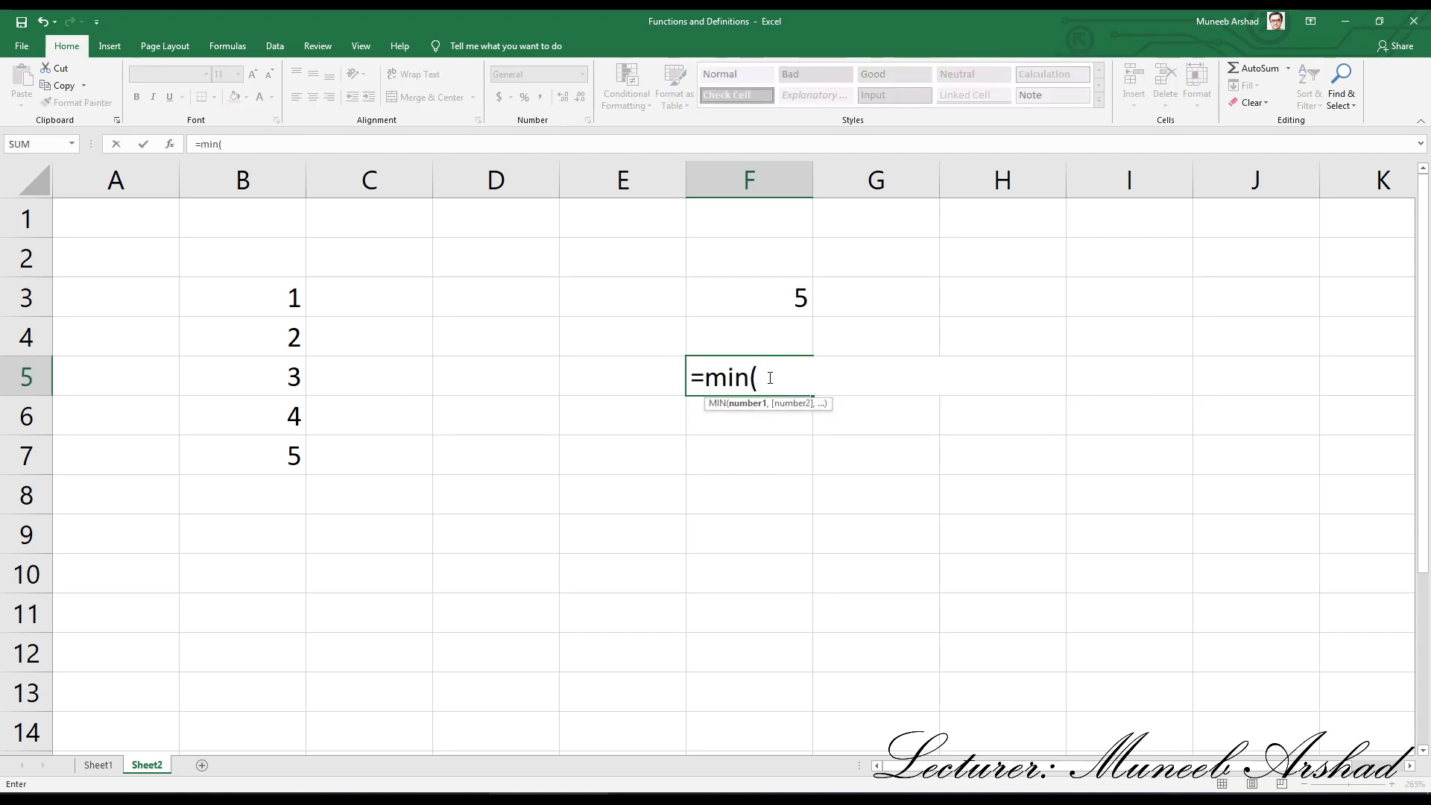
left_click_drag(256, 289, 229, 443)
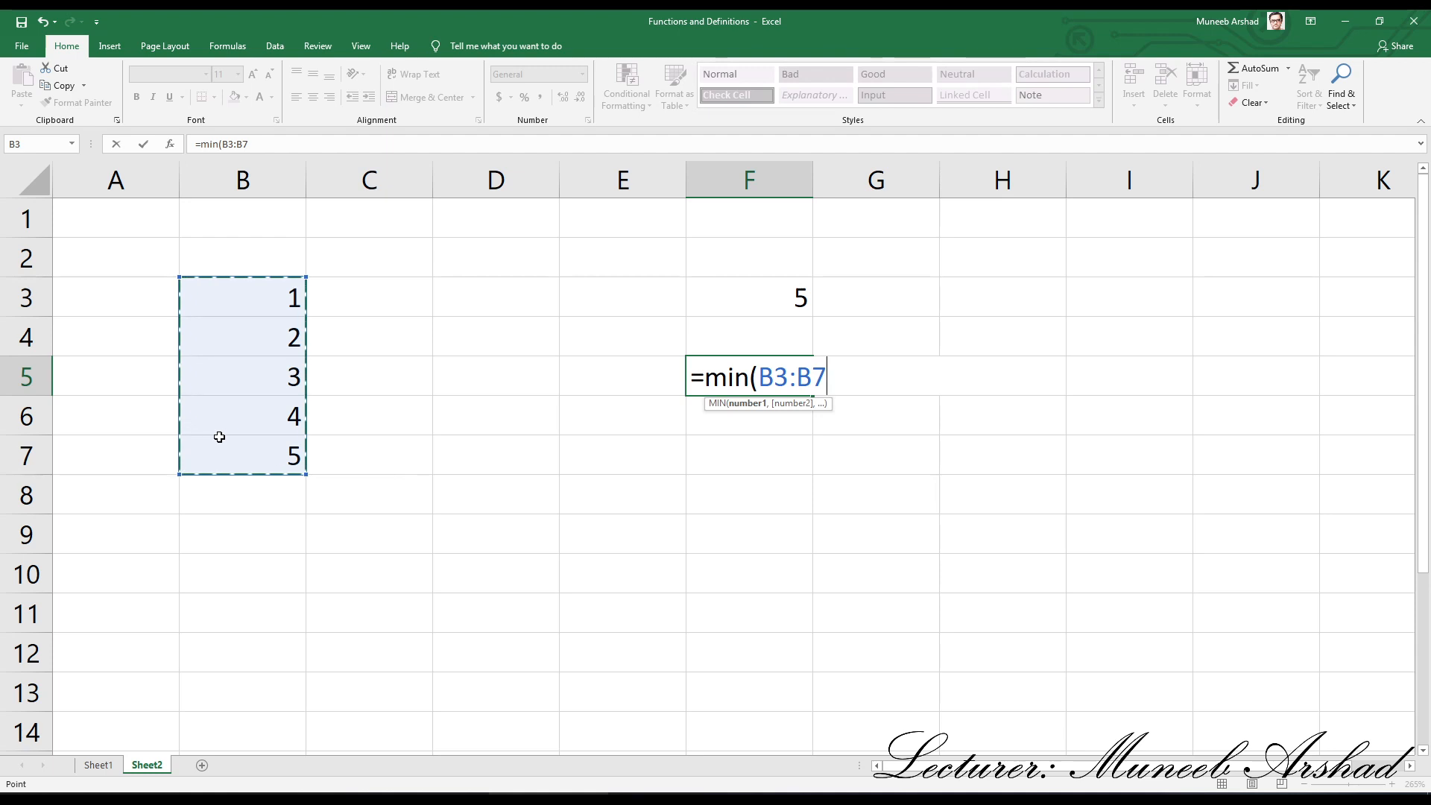
key("Return")
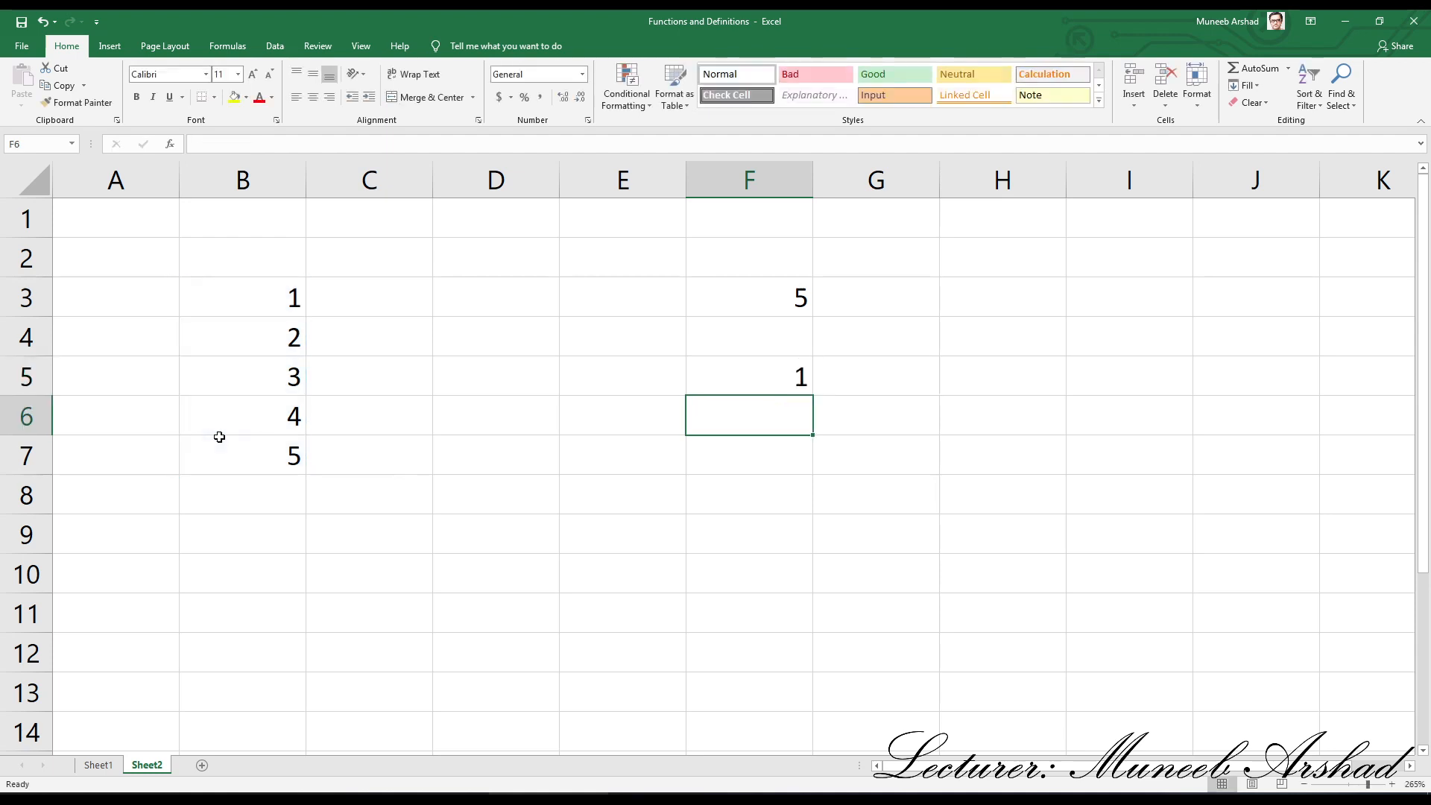